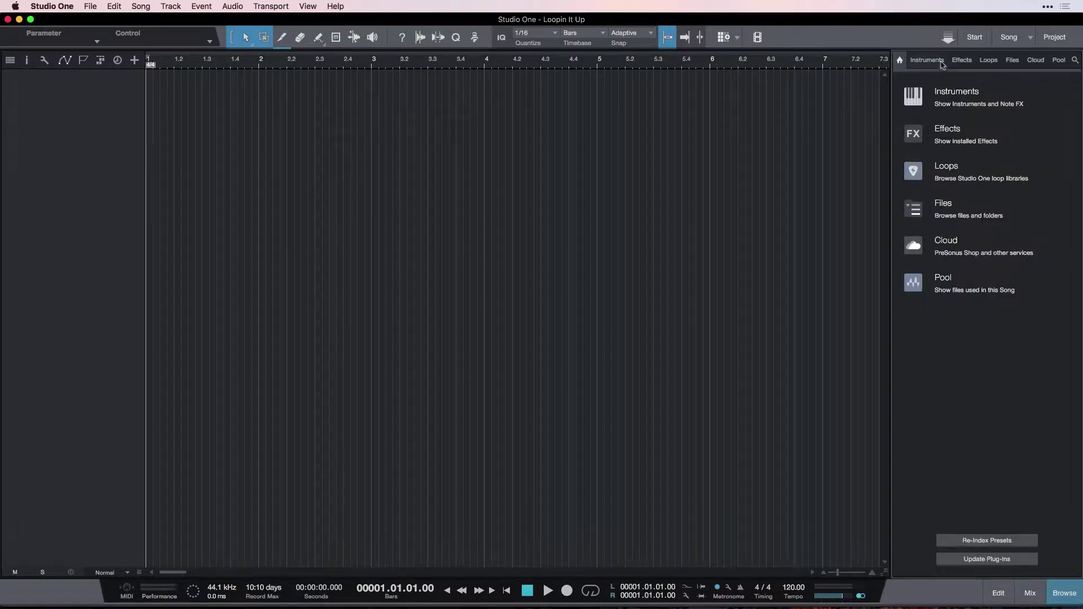
# Browse the loop libraries to the Acoustic drum loops in Lydian Loops Vol. 1 and select Acoustic Drums 120 01
pyautogui.click(988, 60)
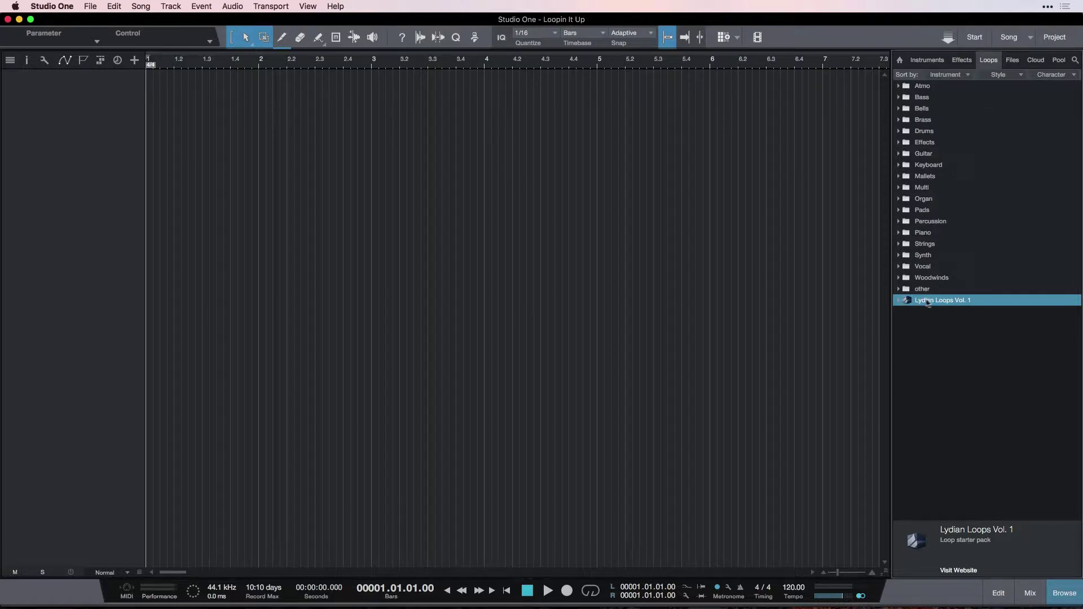
pyautogui.click(899, 300)
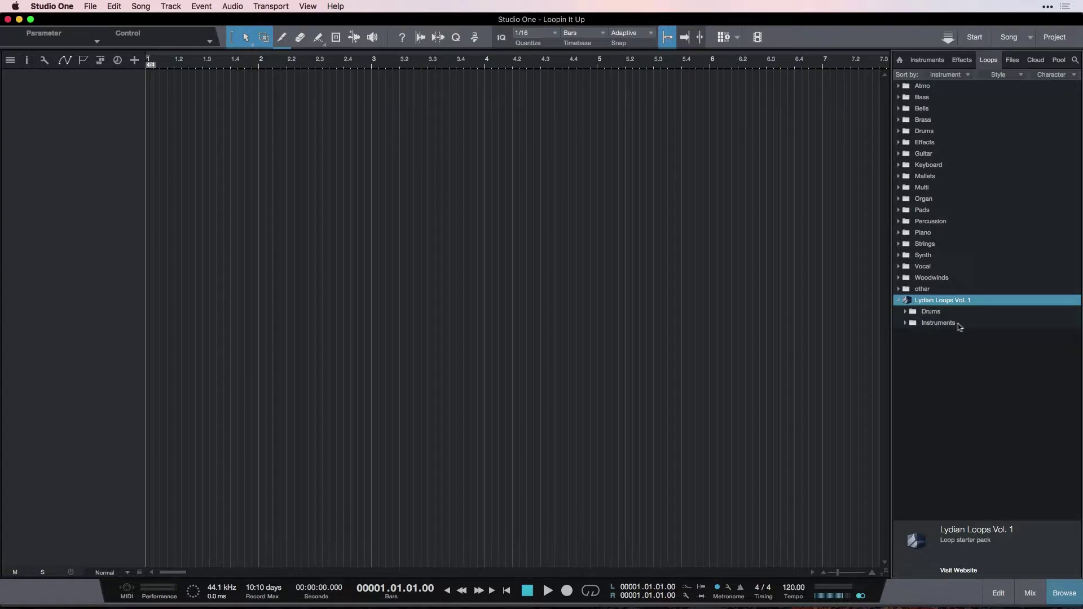
pyautogui.click(906, 312)
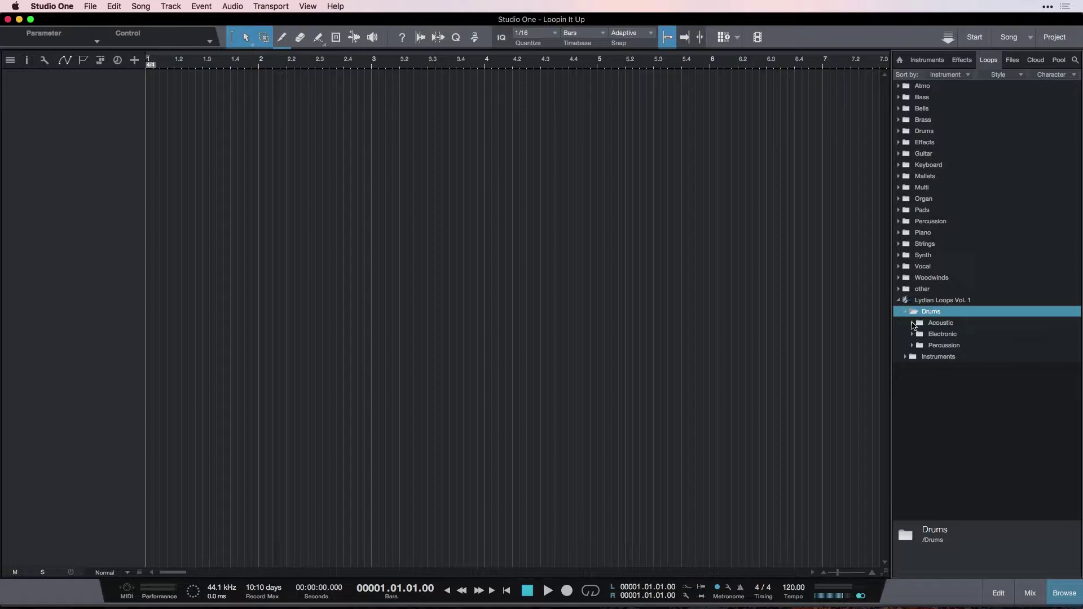
pyautogui.click(915, 324)
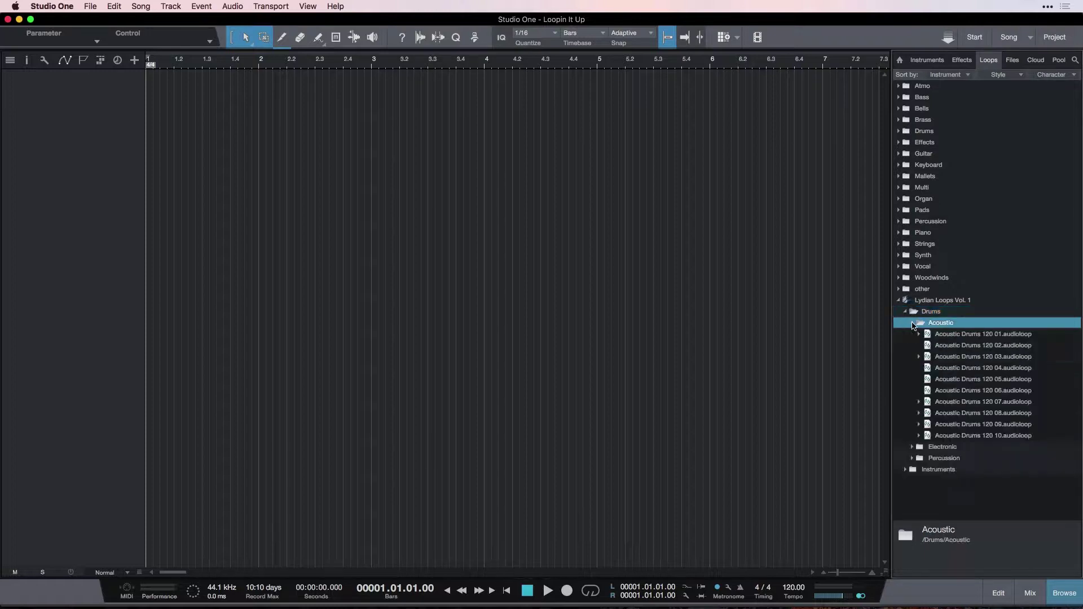
pyautogui.click(1025, 347)
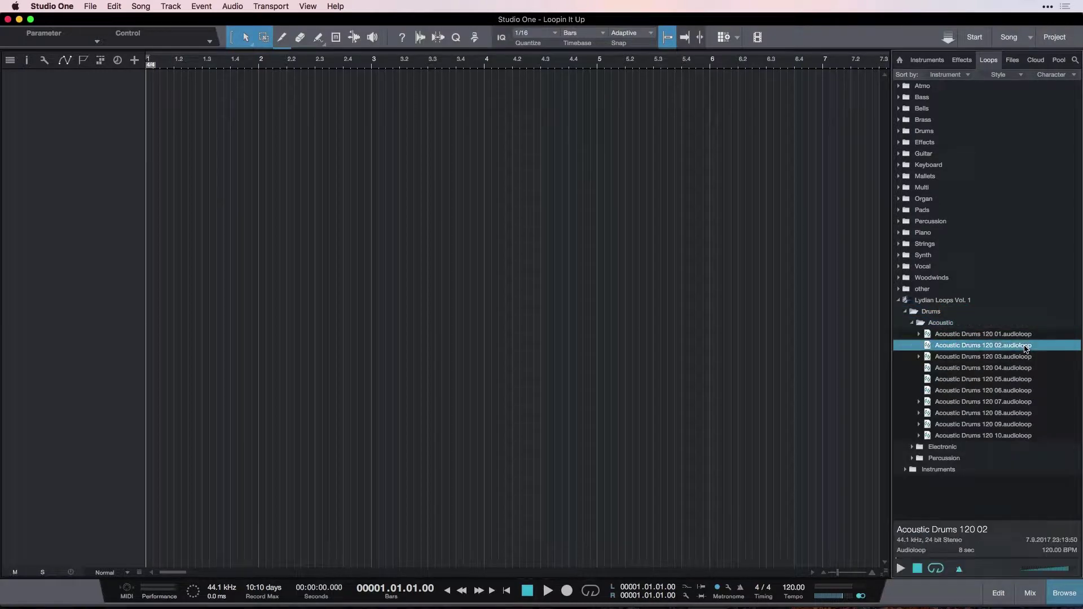
pyautogui.click(949, 339)
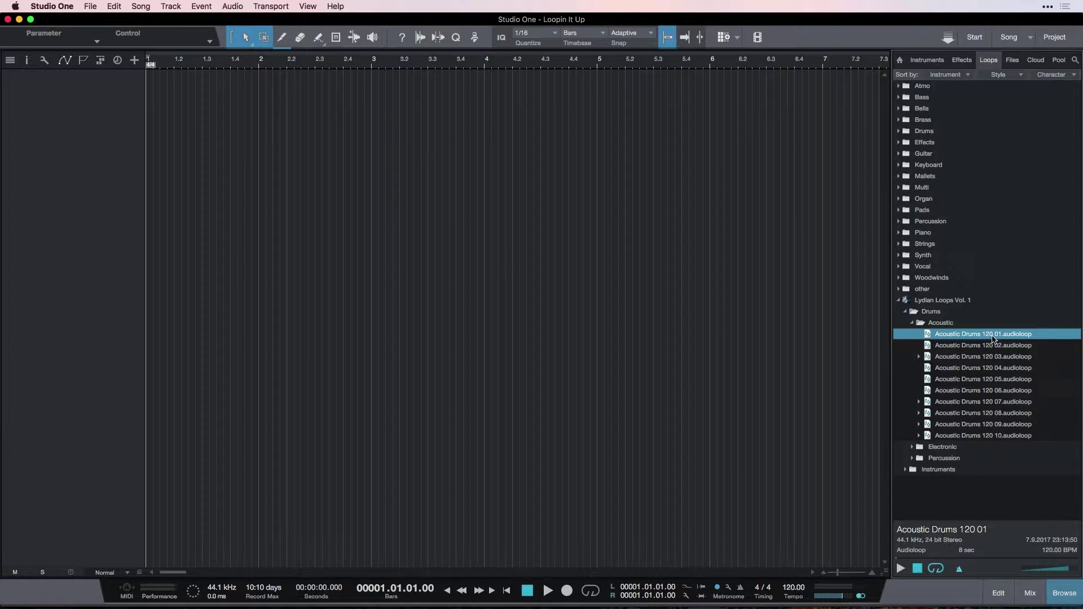
# Look through the Bass loops in the pack's Instruments folder, selecting Electric Bass 120 Em 01, and collapse the folder again
pyautogui.click(904, 469)
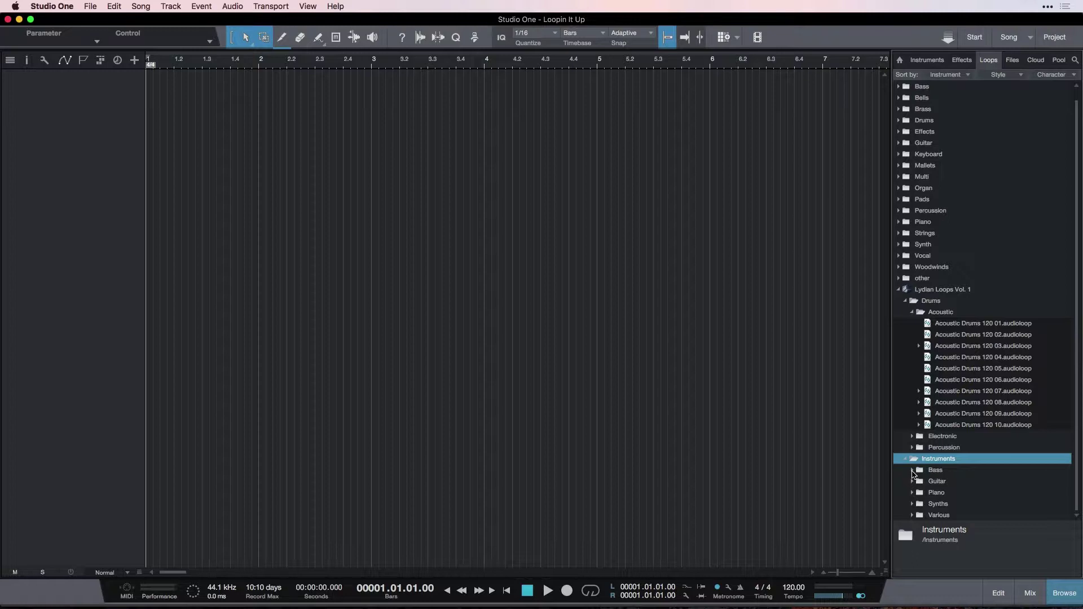
pyautogui.click(921, 472)
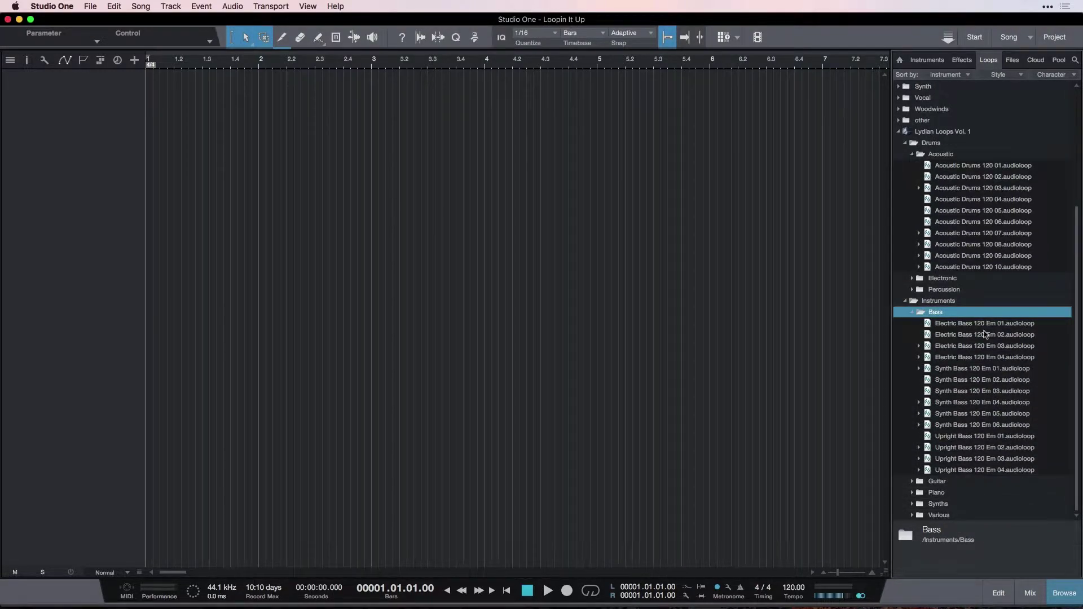
pyautogui.click(987, 325)
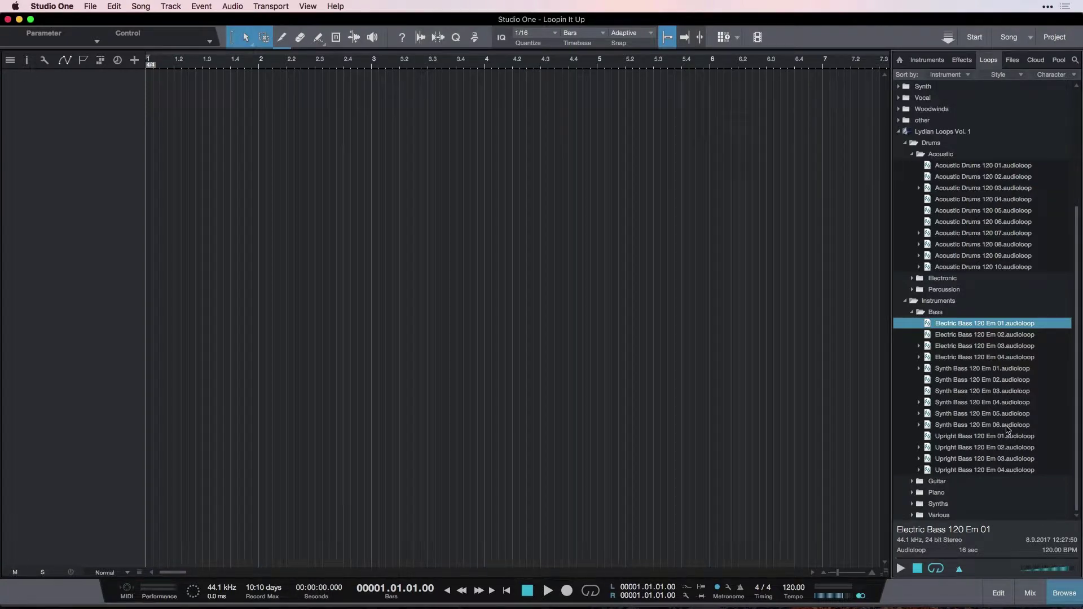
pyautogui.click(913, 312)
pyautogui.click(906, 302)
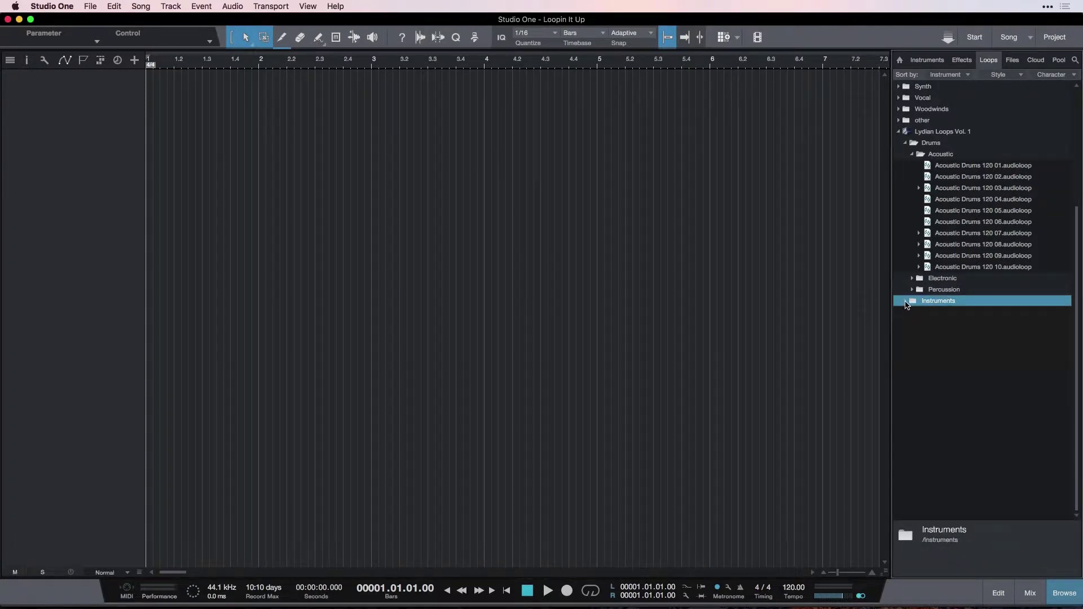
# Audition several acoustic drum loops and place Acoustic Drums 120 05 on a new track starting at bar 1
pyautogui.click(974, 178)
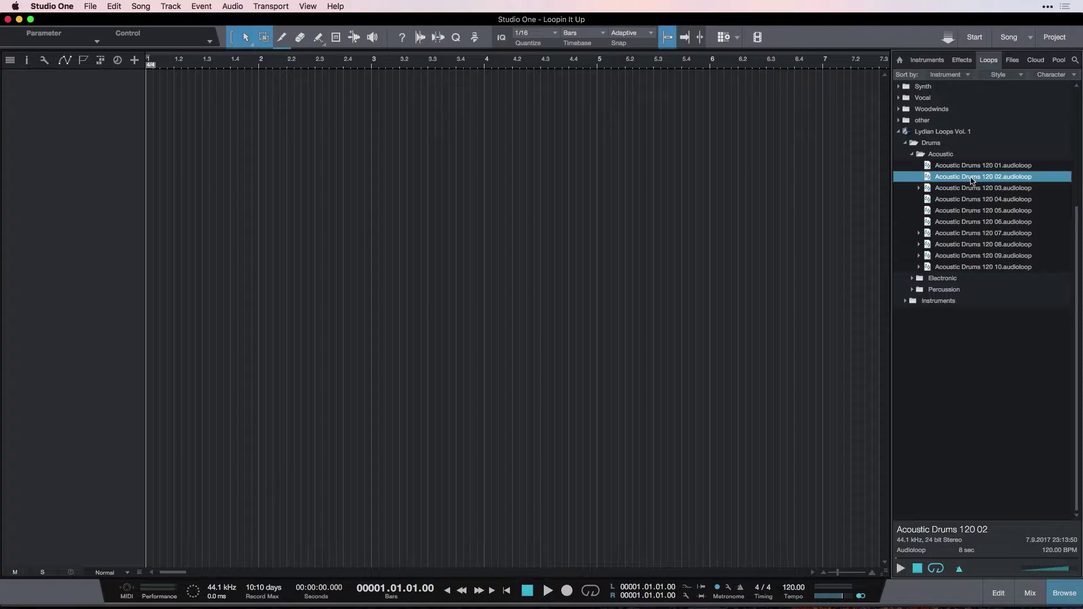
pyautogui.click(977, 222)
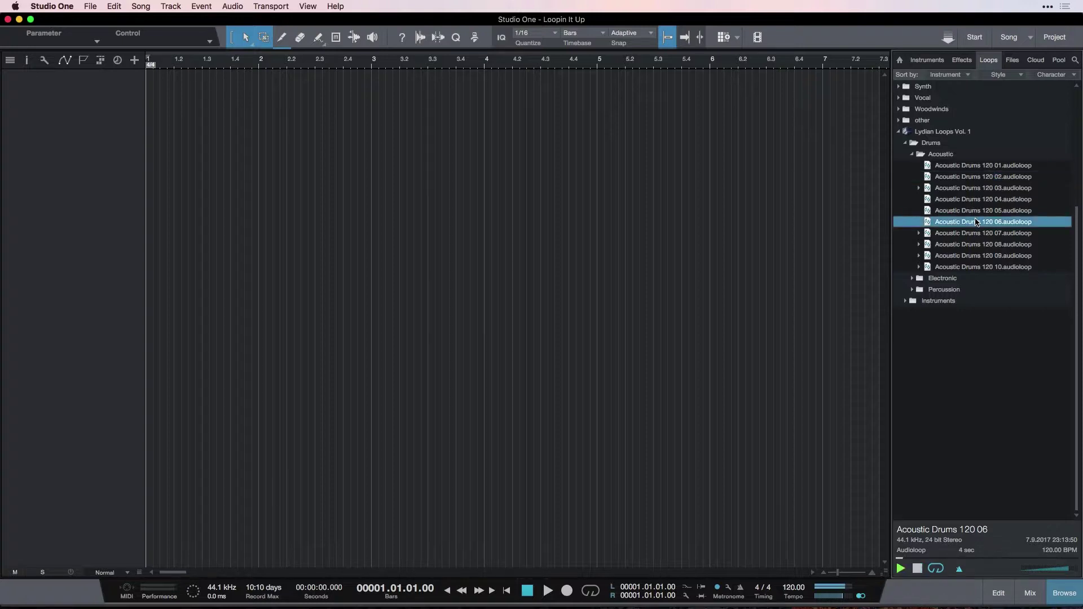
pyautogui.click(976, 235)
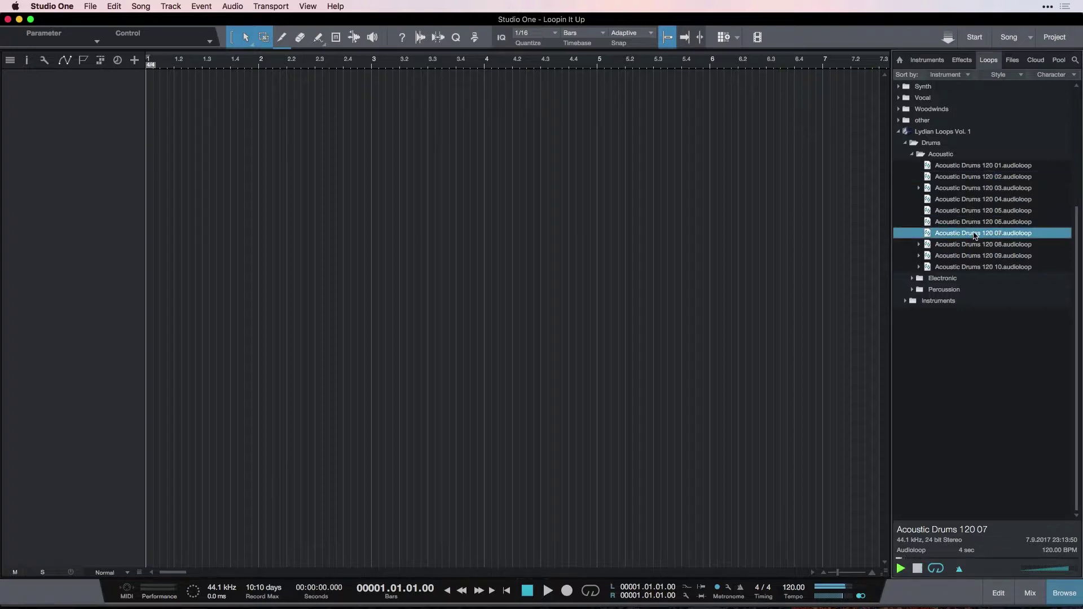
pyautogui.click(983, 212)
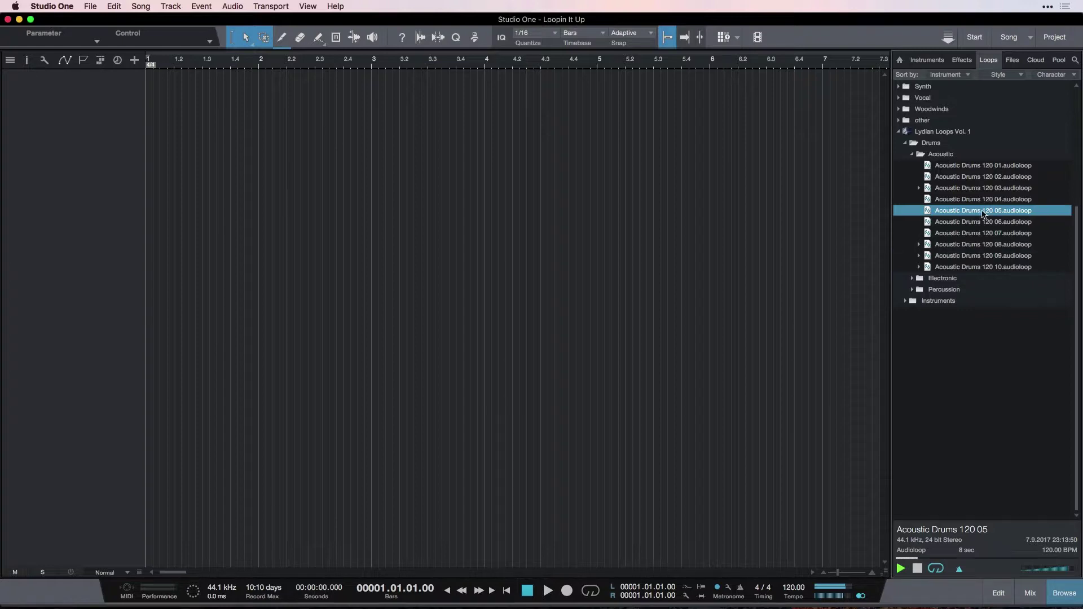
pyautogui.moveTo(983, 213); pyautogui.dragTo(172, 106)
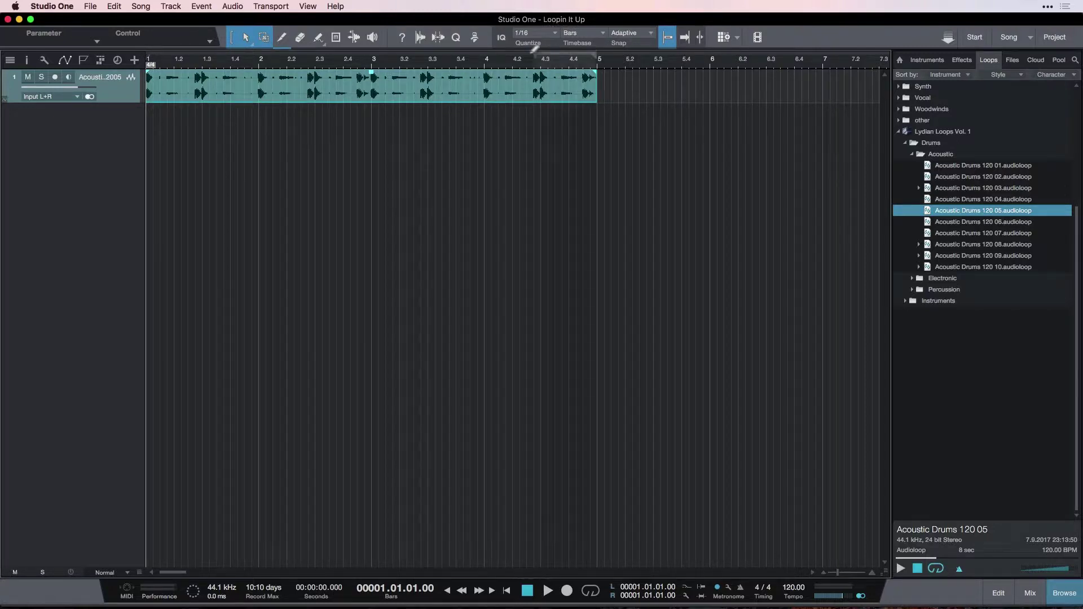
# Set an active playback loop from bar 1 to bar 5 around the drum event and play it, returning to the start
pyautogui.moveTo(139, 45); pyautogui.dragTo(139, 44)
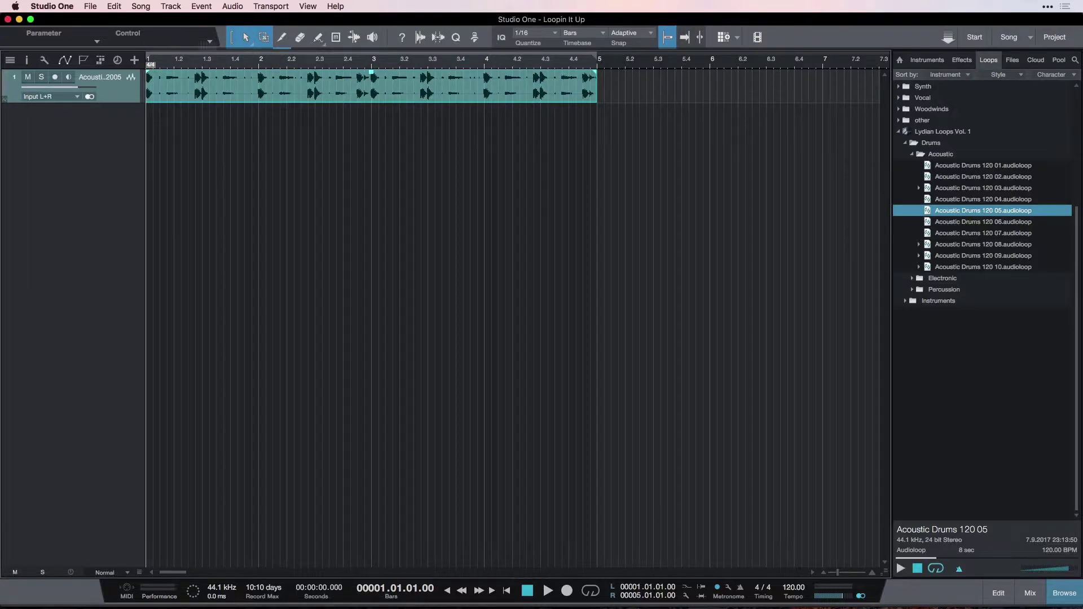
pyautogui.click(498, 56)
pyautogui.press('space')
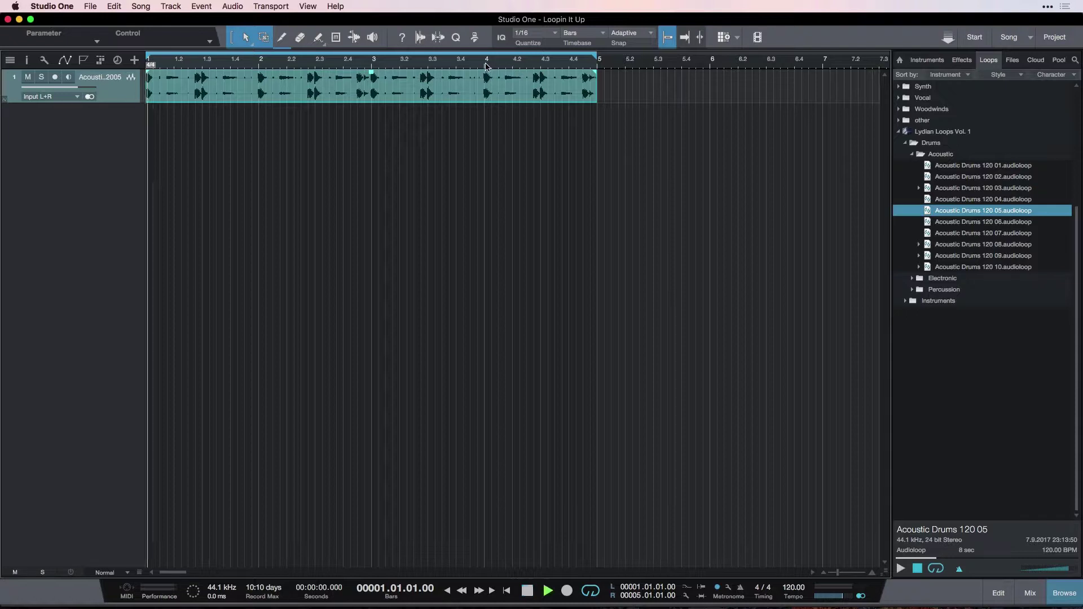
pyautogui.click(521, 65)
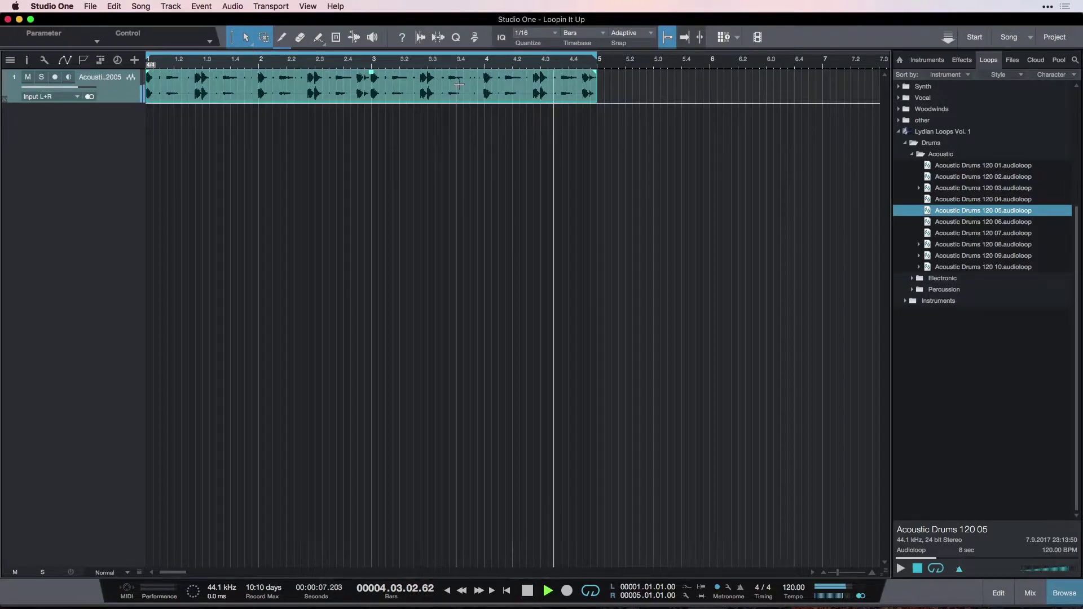
pyautogui.press('space')
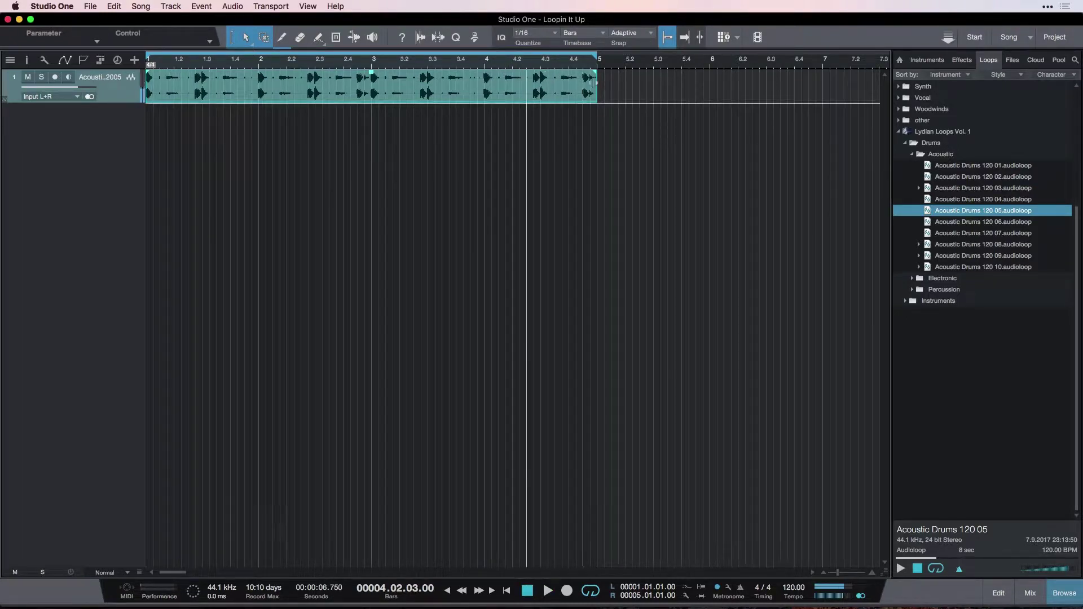
pyautogui.click(149, 66)
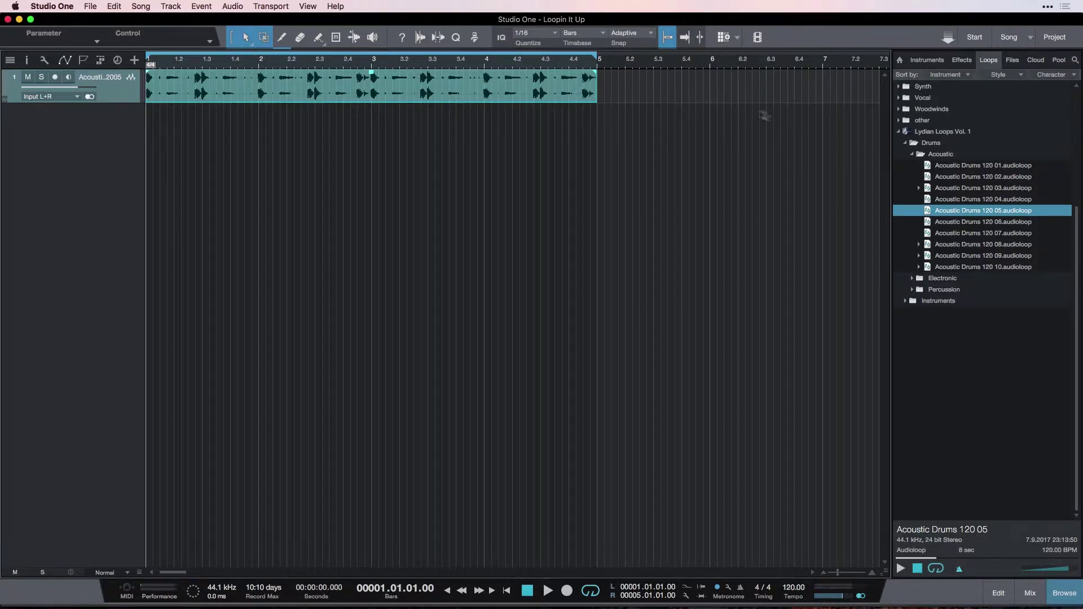
# Collapse the pack's Drums folder and open the Piano loops inside its Instruments folder
pyautogui.click(911, 155)
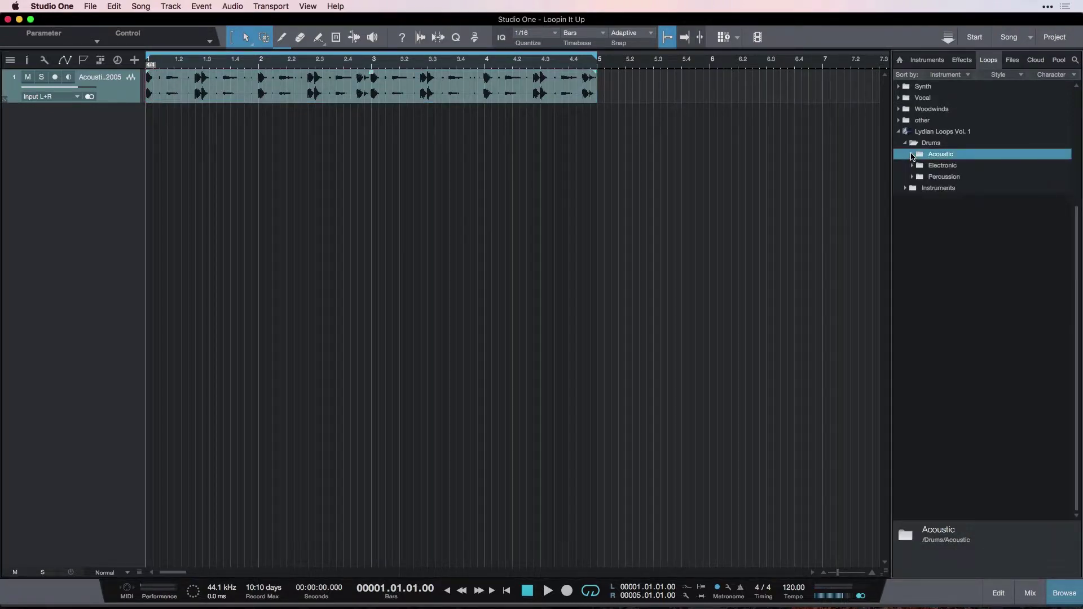
pyautogui.click(905, 143)
pyautogui.click(905, 154)
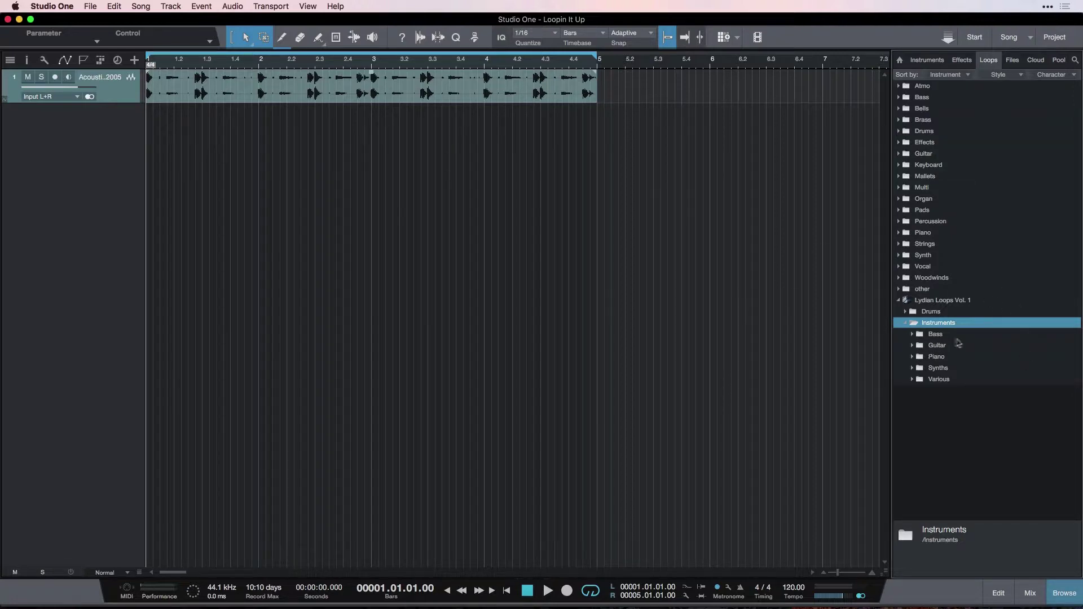
pyautogui.click(912, 357)
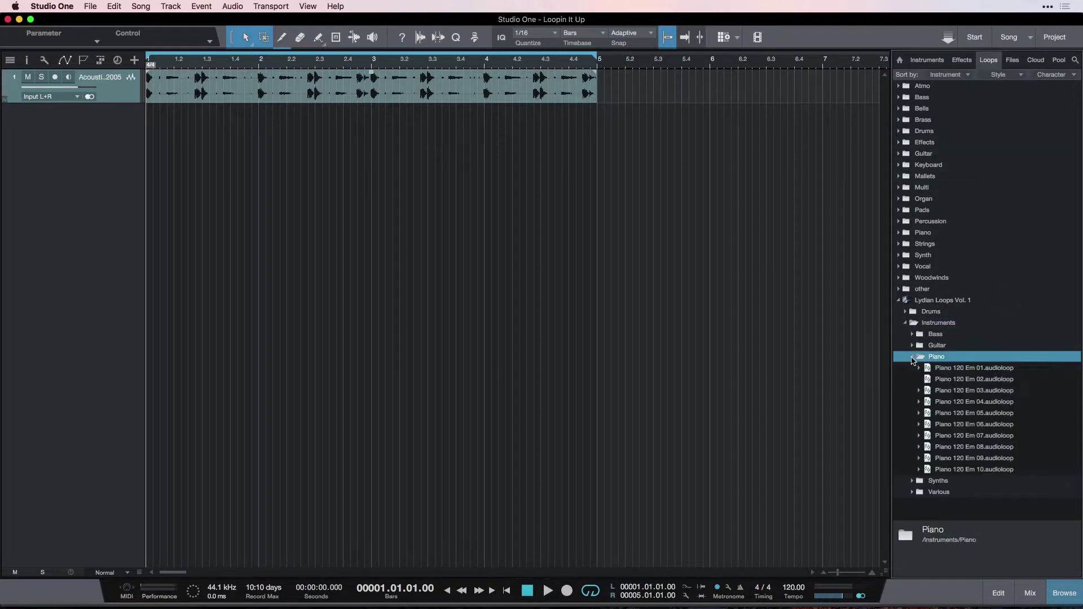
# Audition the piano loops from Piano 120 Em 01 through Piano 120 Em 10
pyautogui.click(981, 370)
pyautogui.click(987, 391)
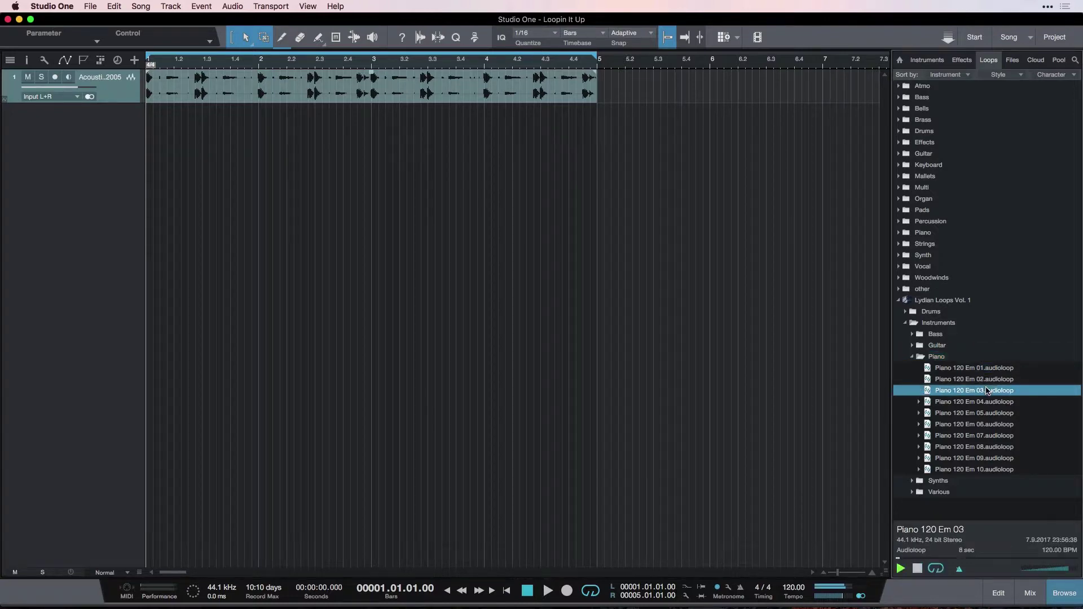
pyautogui.click(986, 403)
pyautogui.click(993, 413)
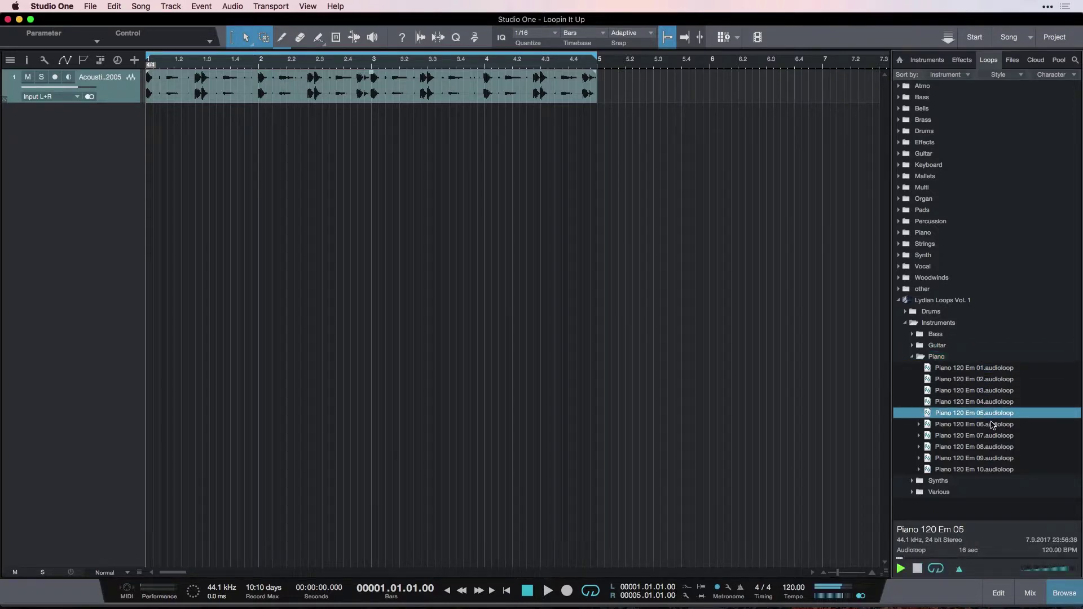
pyautogui.click(992, 424)
pyautogui.click(992, 436)
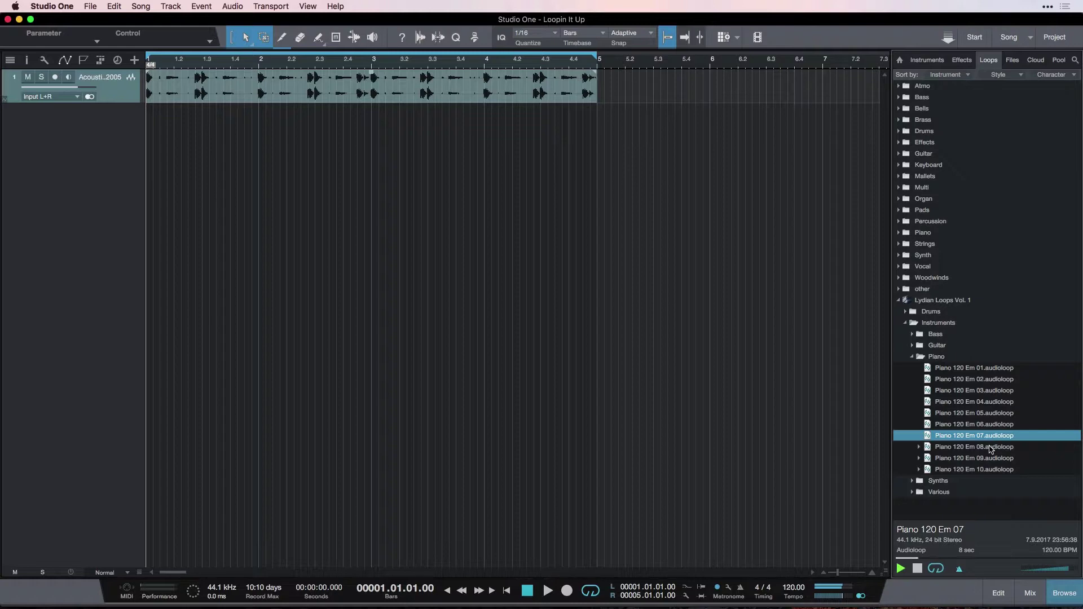
pyautogui.click(991, 448)
pyautogui.click(990, 459)
pyautogui.press('Down')
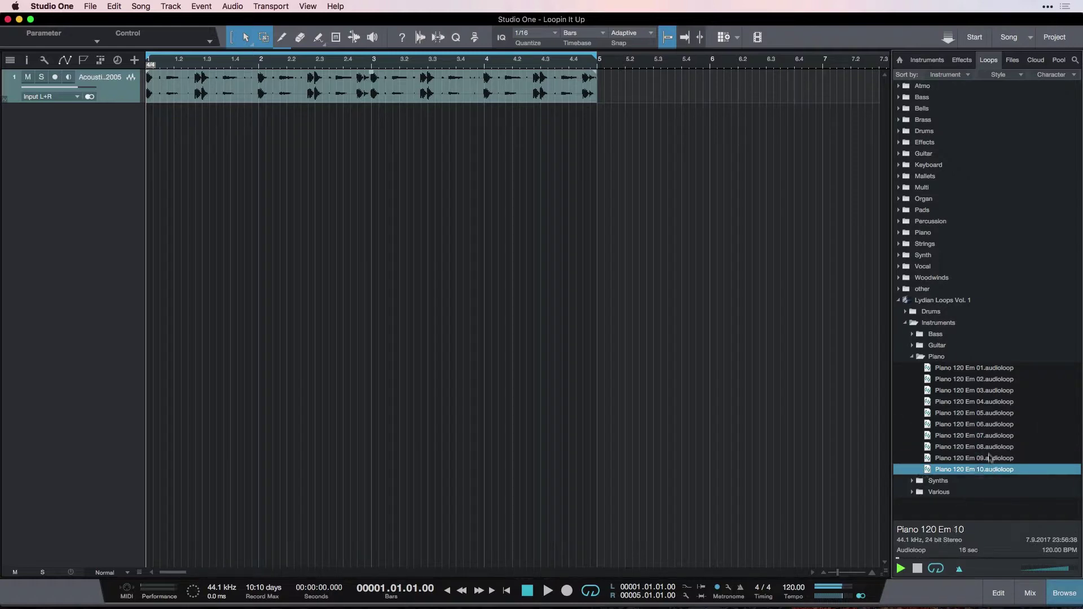
# Place Piano 120 Em 02 at bar 1 on a new track below the drums and play both loops together
pyautogui.click(988, 392)
pyautogui.click(989, 383)
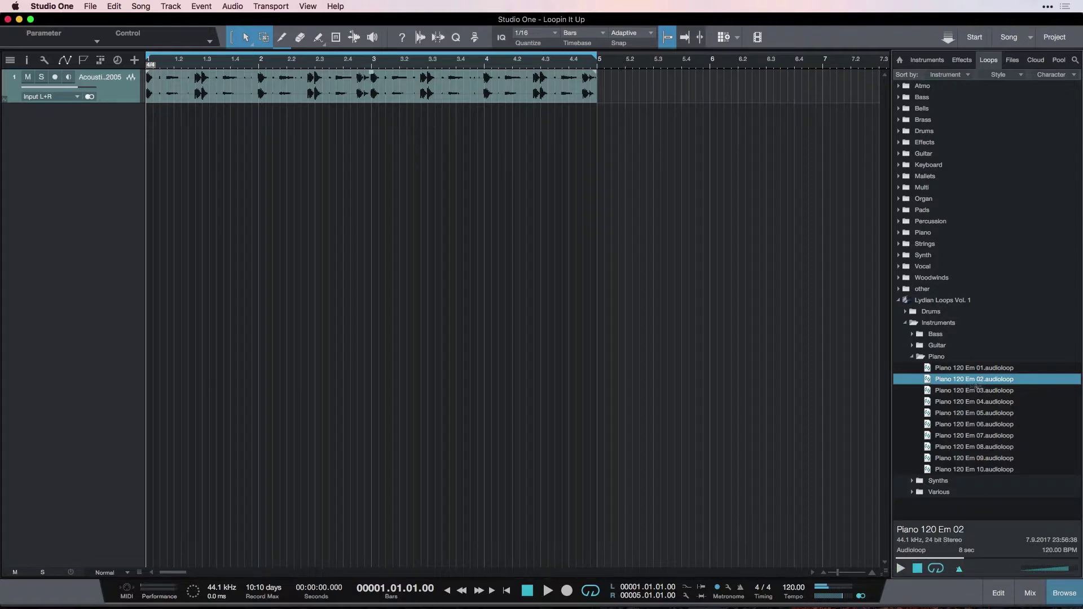
pyautogui.moveTo(976, 386); pyautogui.dragTo(171, 164)
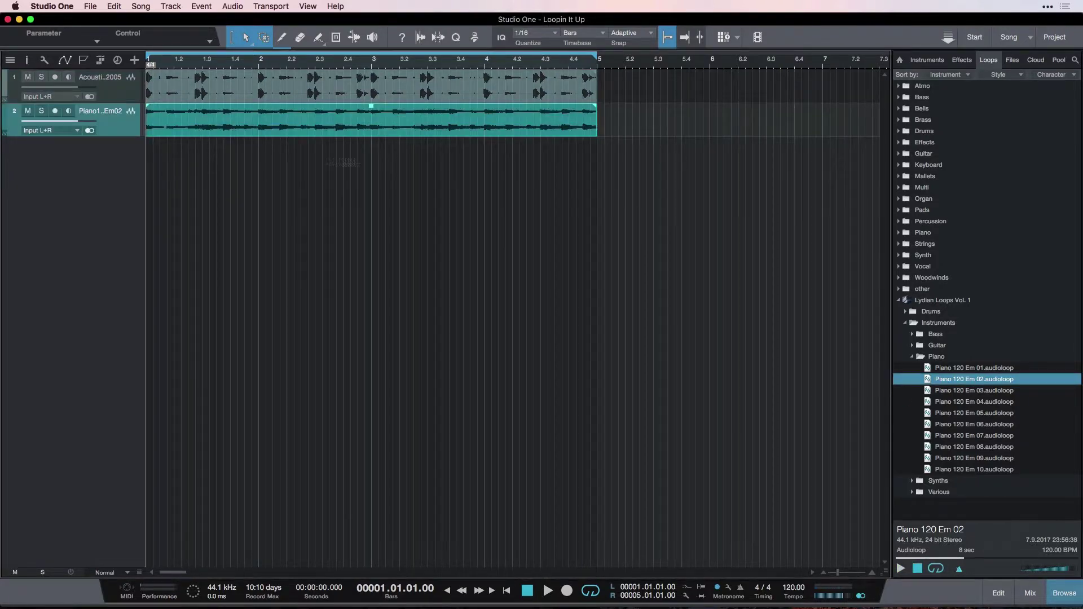
pyautogui.press('space')
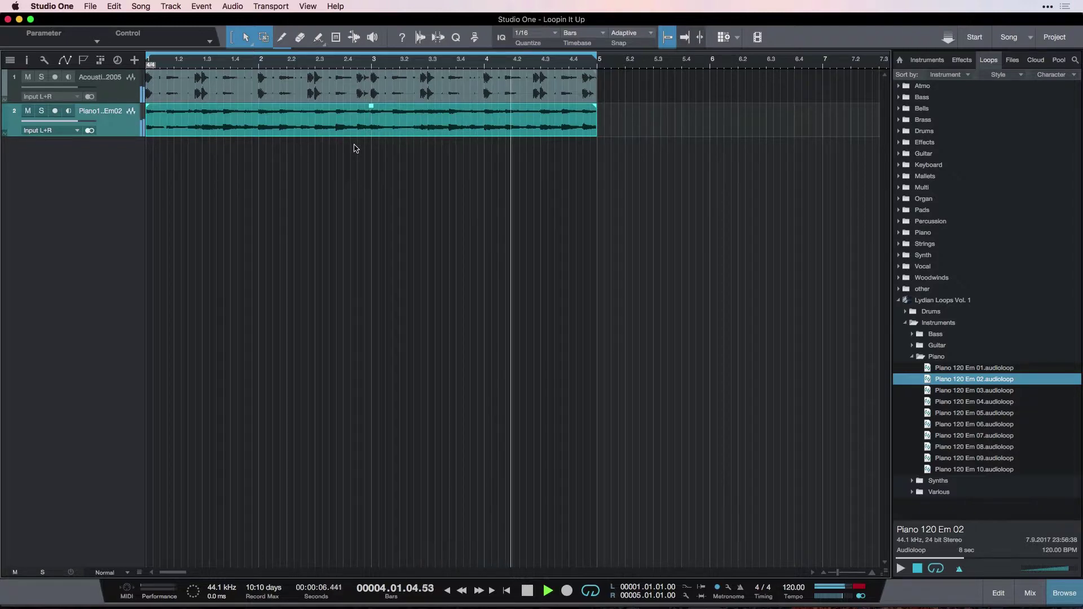
pyautogui.press('space')
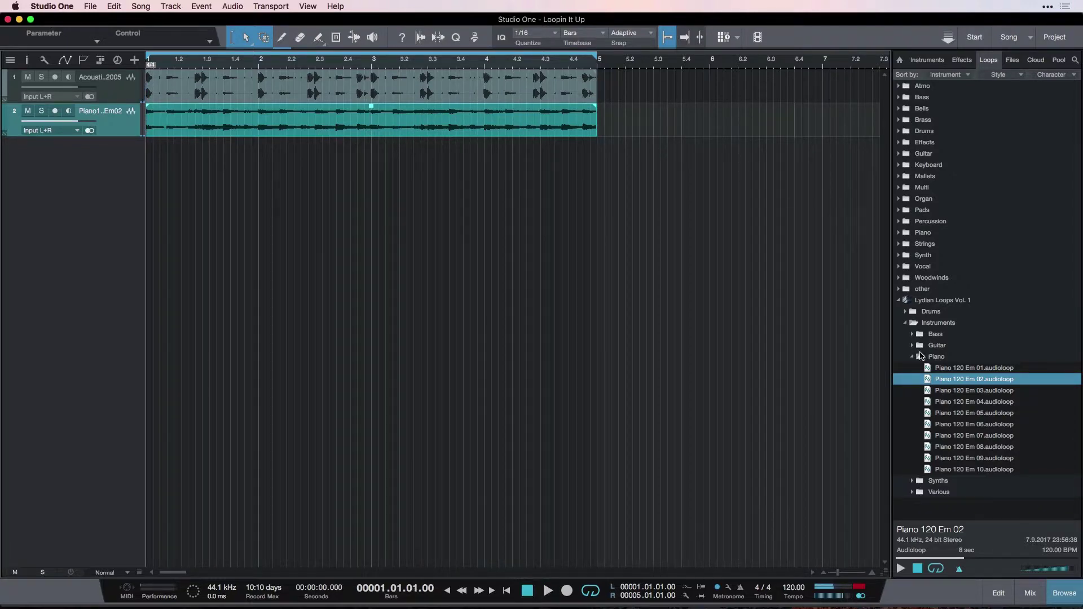
# Open the pack's Guitar loops in place of Piano and audition Electric Gtr 120 Em 03 through 05 over the playing song
pyautogui.click(914, 358)
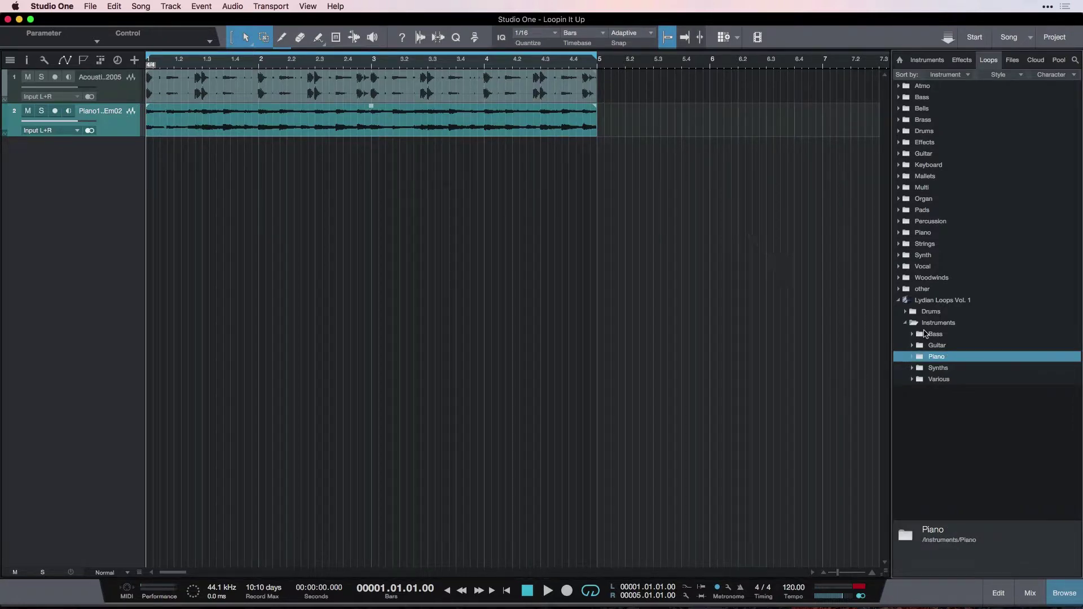
pyautogui.click(912, 346)
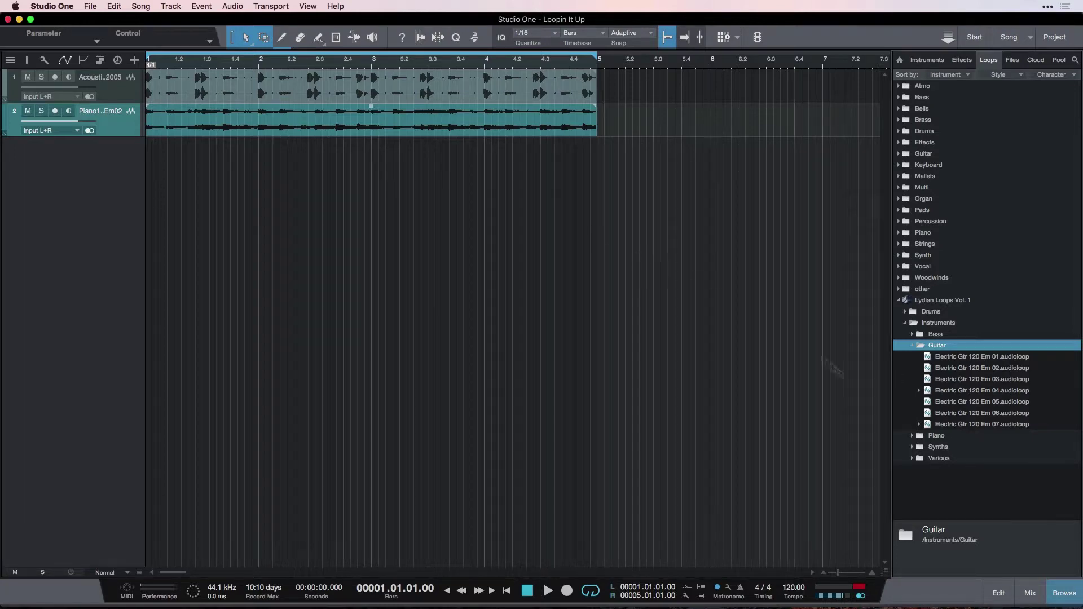
pyautogui.press('space')
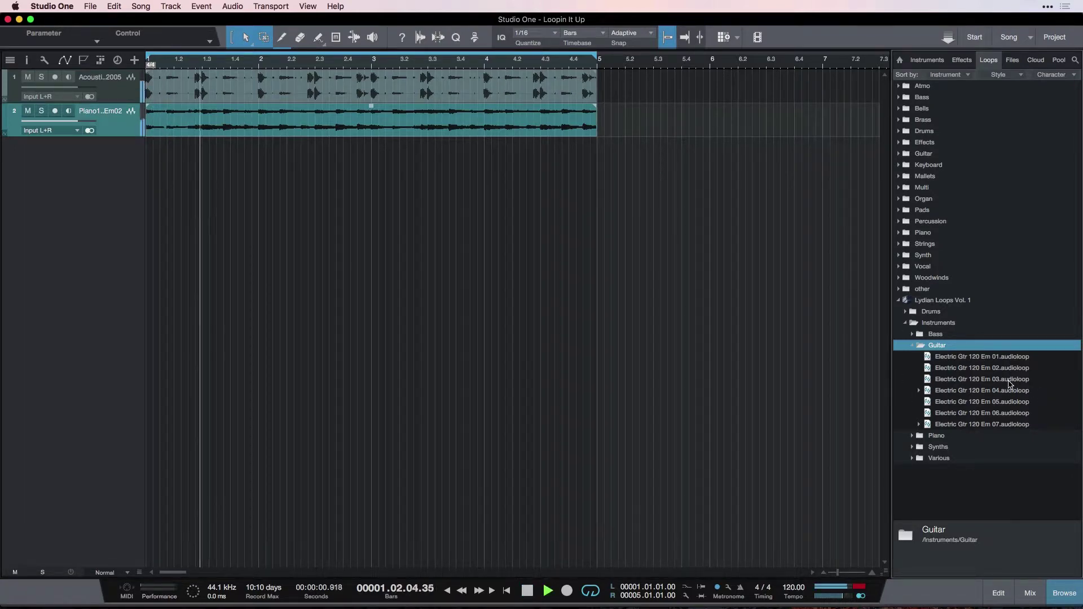
pyautogui.click(993, 379)
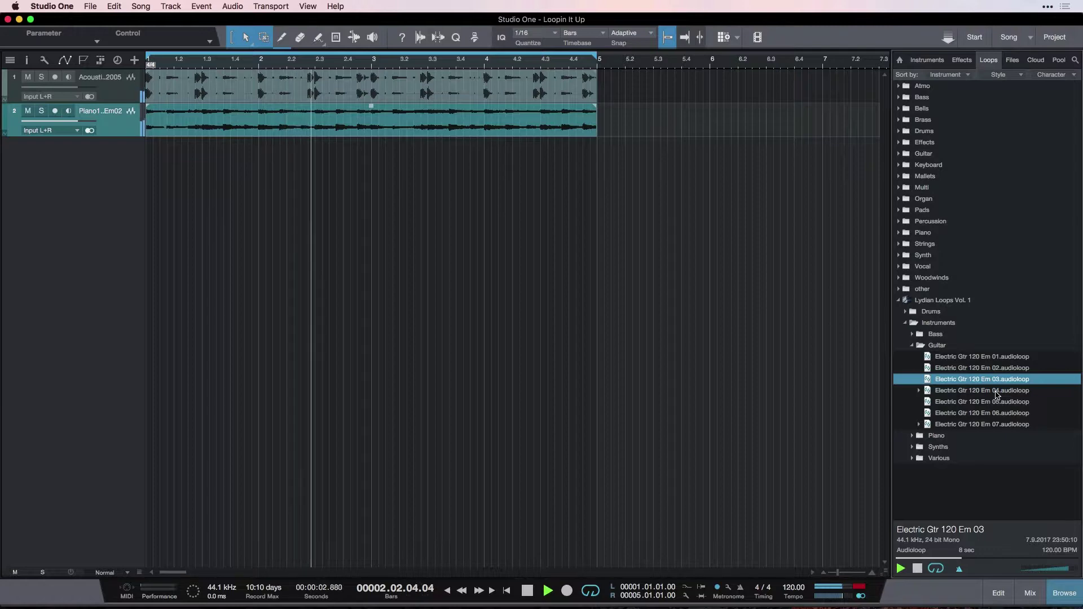
pyautogui.click(998, 392)
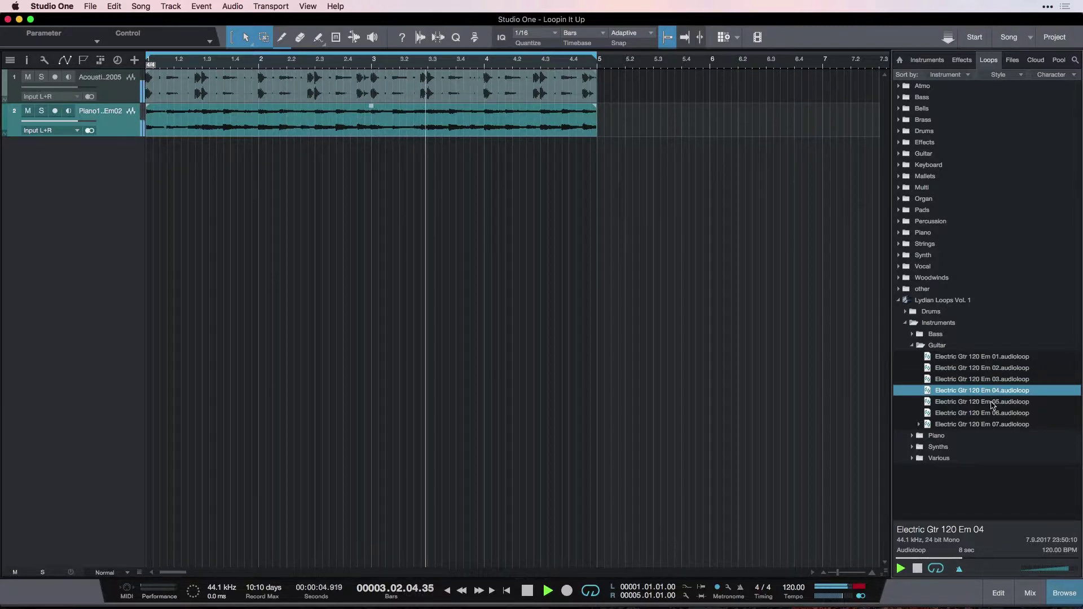
pyautogui.click(993, 403)
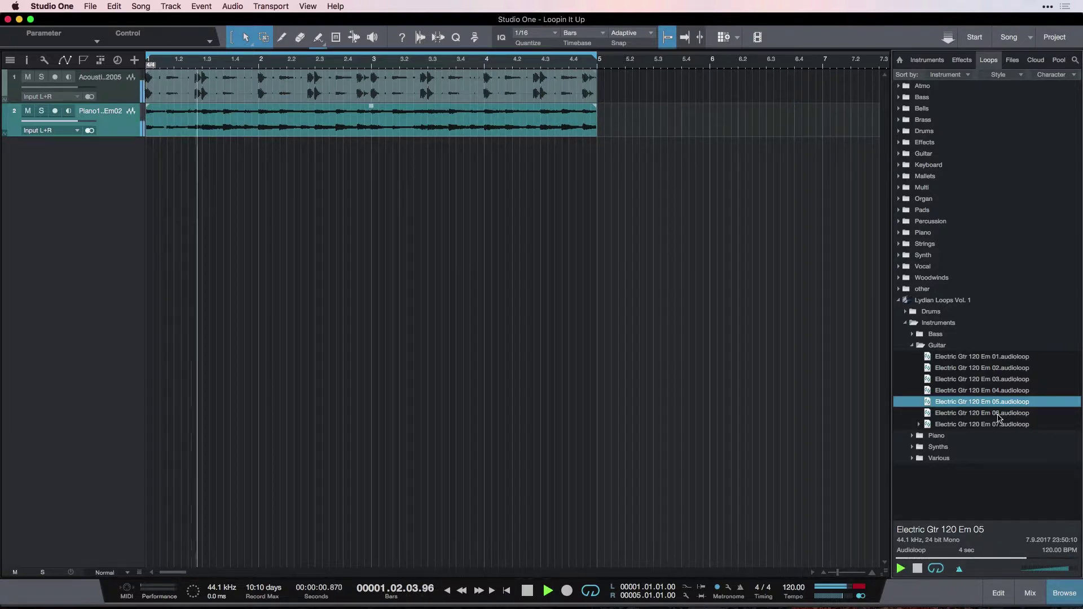
# Stop playback, place Electric Gtr 120 Em 05 at bar 1 on a new track and duplicate it at bar 3
pyautogui.press('space')
pyautogui.moveTo(994, 406); pyautogui.dragTo(170, 183)
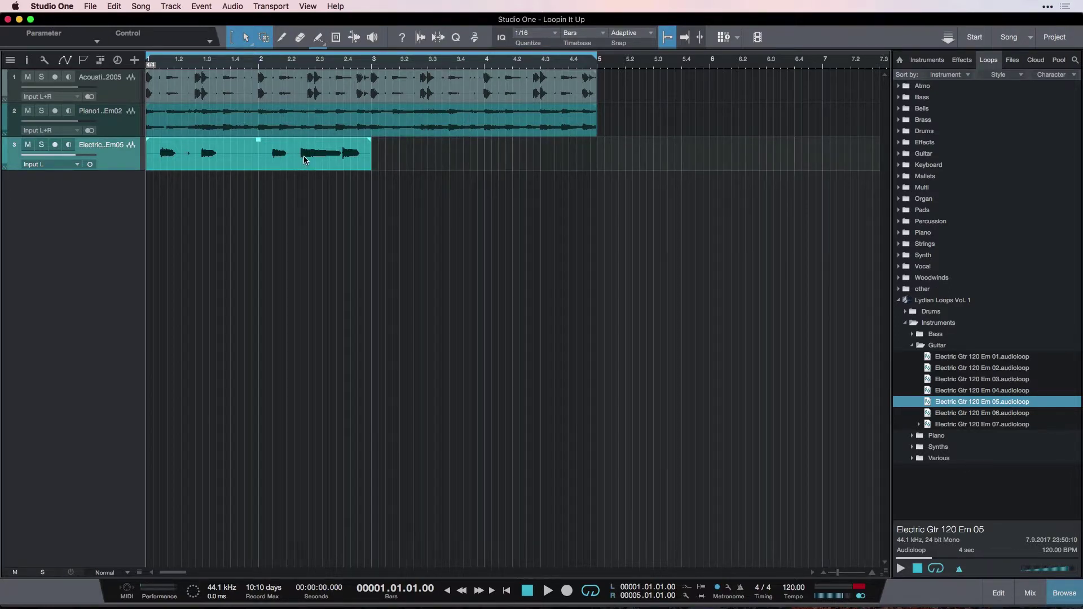
pyautogui.press('d')
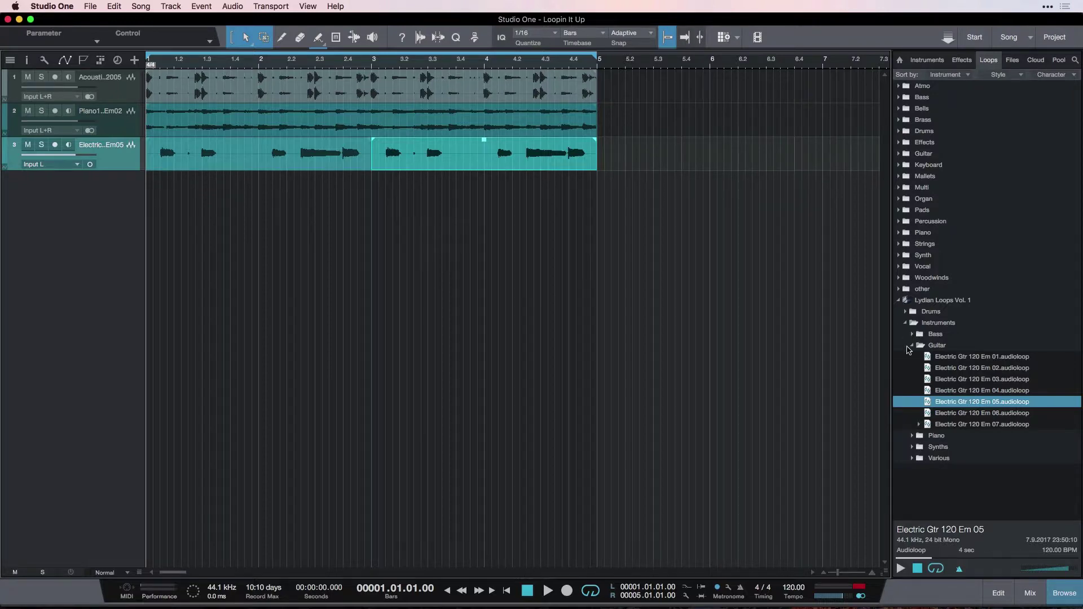
# Audition Upright Bass 120 Em 01 from the Bass folder with the song, and place it at bar 1 on a new track
pyautogui.click(910, 347)
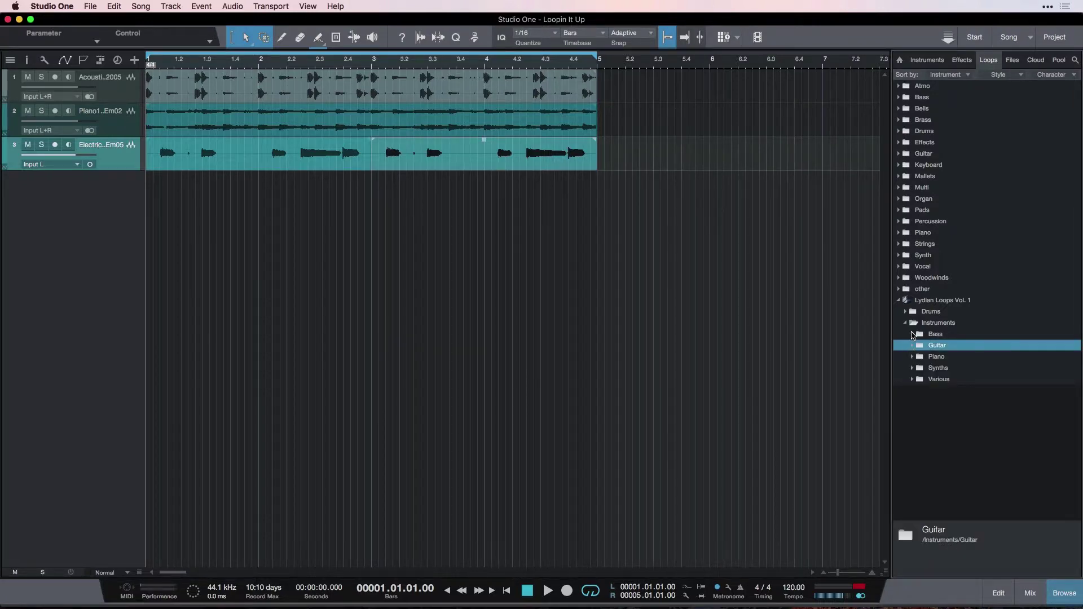
pyautogui.click(912, 334)
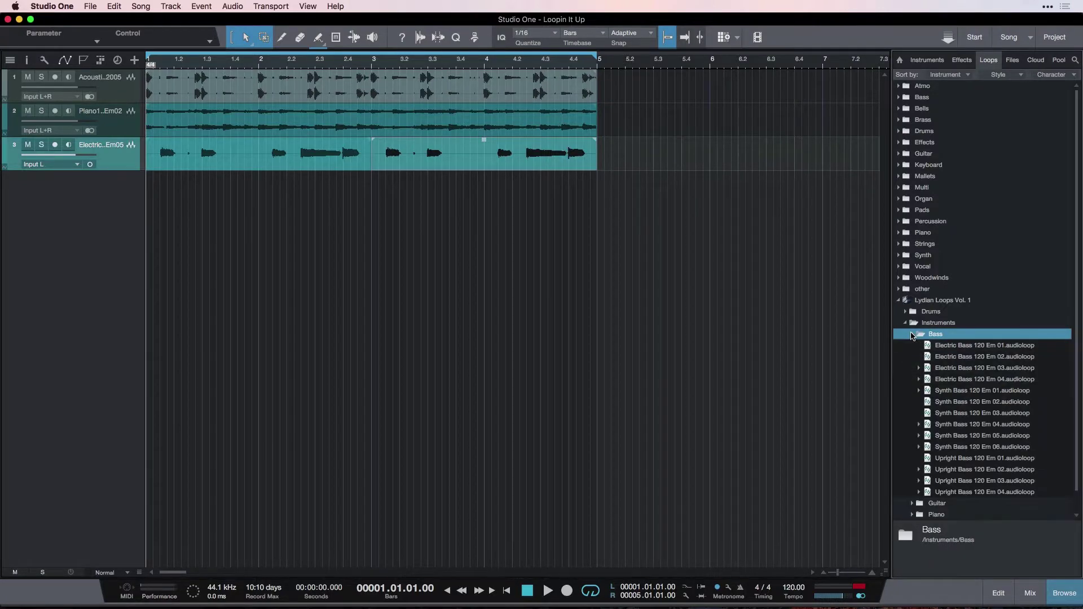
pyautogui.press('space')
pyautogui.click(969, 458)
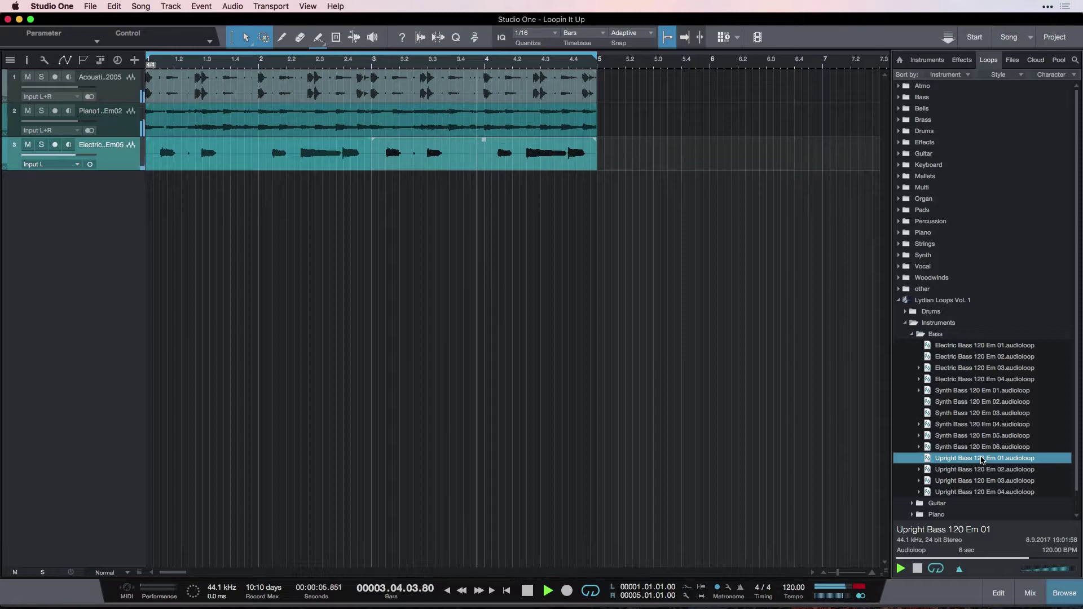
pyautogui.moveTo(982, 459); pyautogui.dragTo(171, 220)
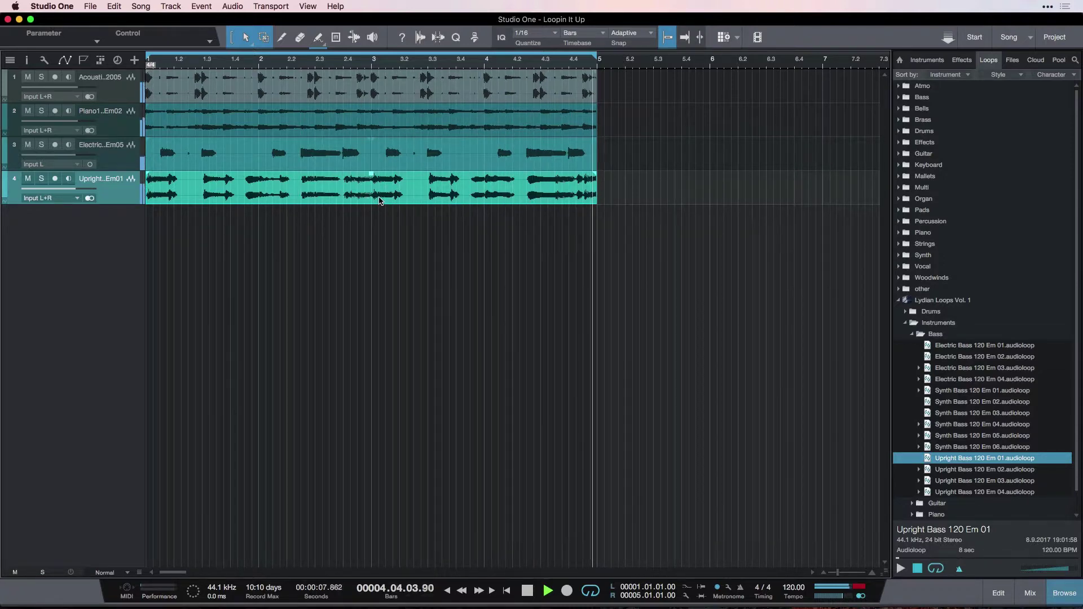
pyautogui.press('space')
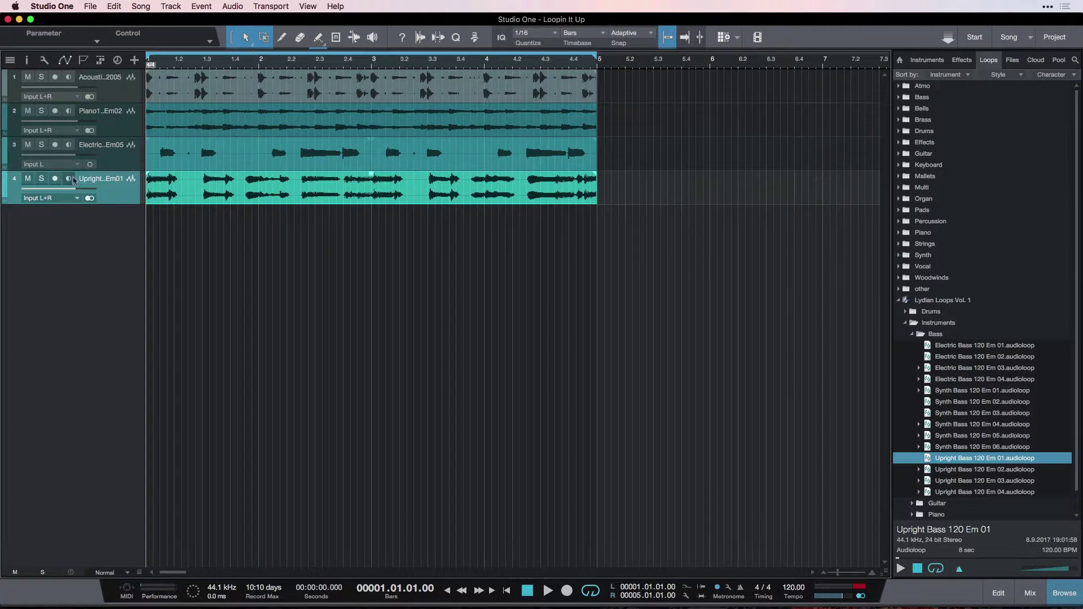
# Pull the volumes of all four tracks down to near silence
pyautogui.moveTo(73, 190); pyautogui.dragTo(23, 190)
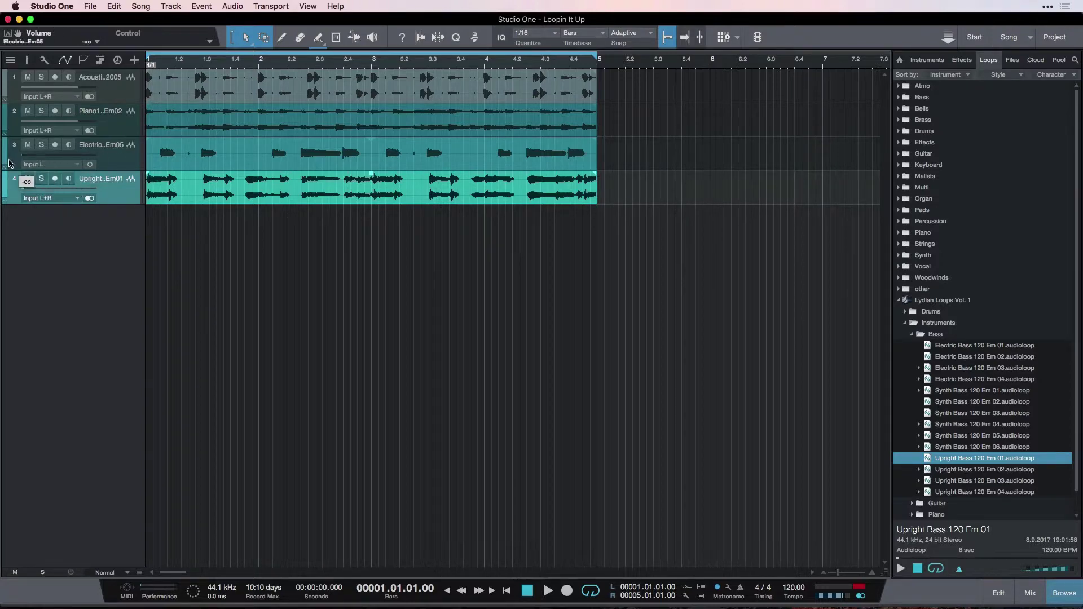
pyautogui.moveTo(71, 122); pyautogui.dragTo(3, 125)
pyautogui.moveTo(77, 88); pyautogui.dragTo(16, 91)
# During playback, raise the drums to about -7.2 dB, piano to -9.0, guitar to -9.6 and bass to -8.2, then stop
pyautogui.press('space')
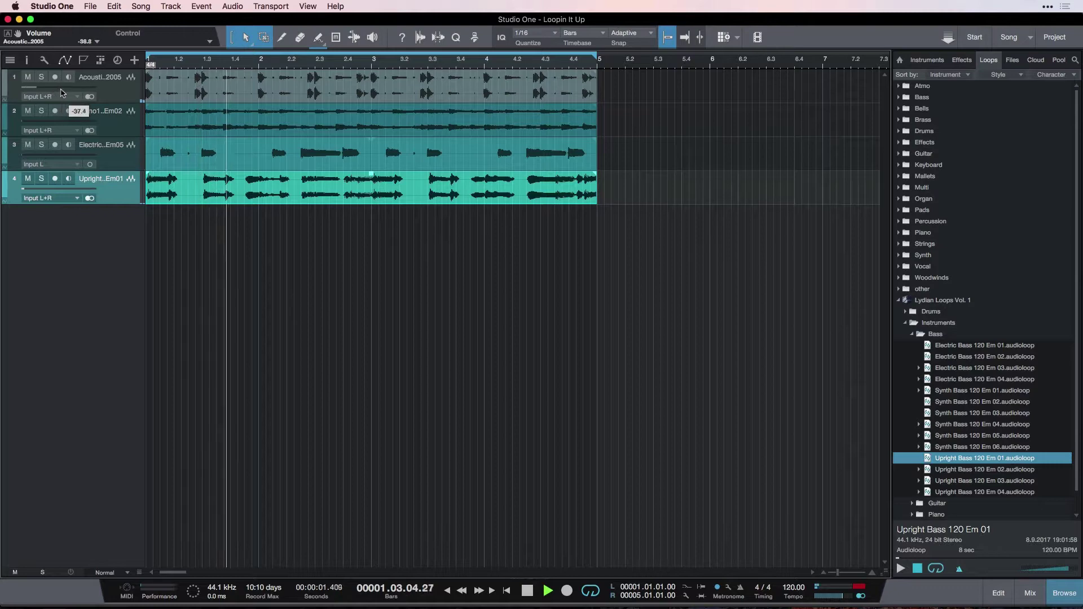
pyautogui.moveTo(48, 90); pyautogui.dragTo(90, 93)
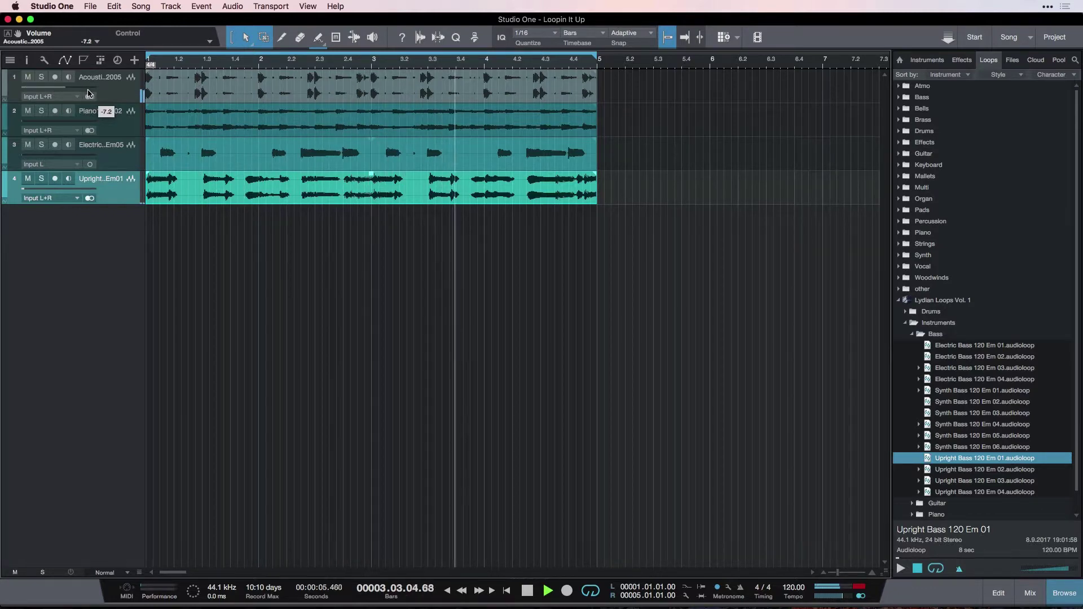
pyautogui.moveTo(41, 125); pyautogui.dragTo(83, 125)
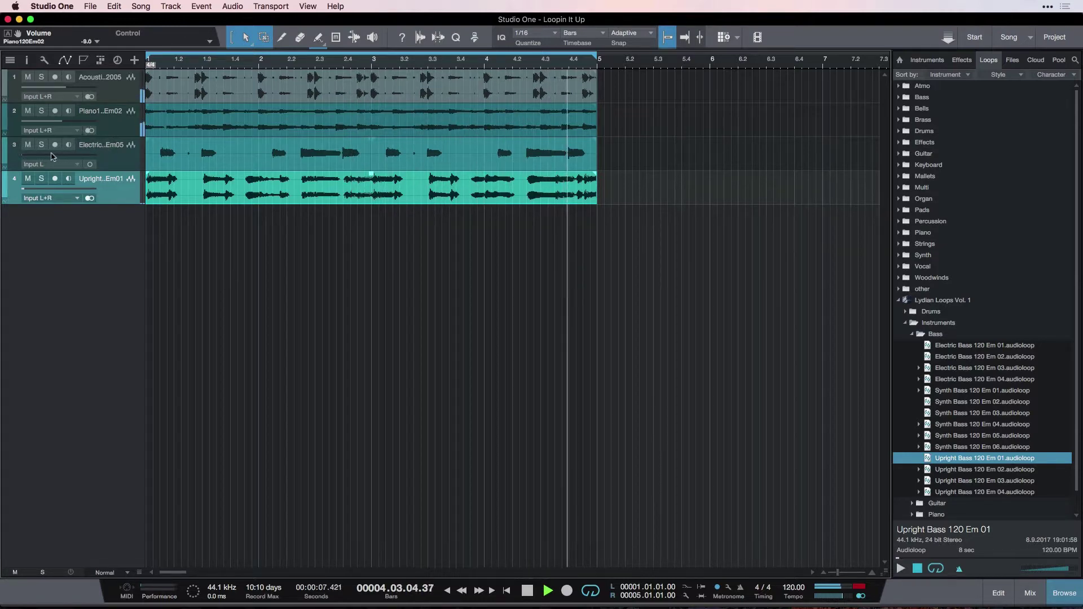
pyautogui.moveTo(45, 155); pyautogui.dragTo(84, 155)
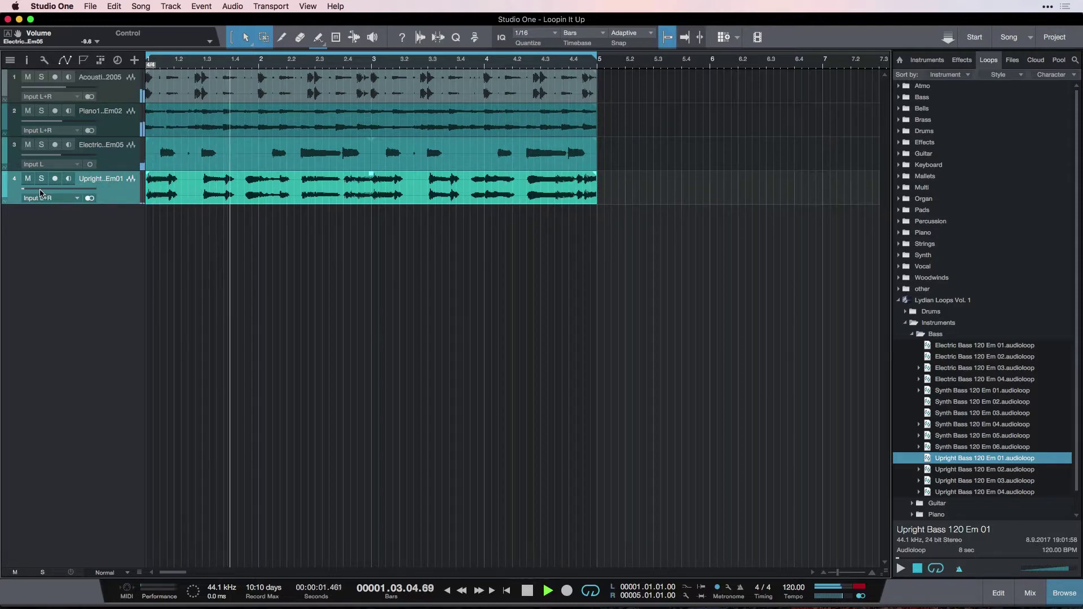
pyautogui.moveTo(39, 191)
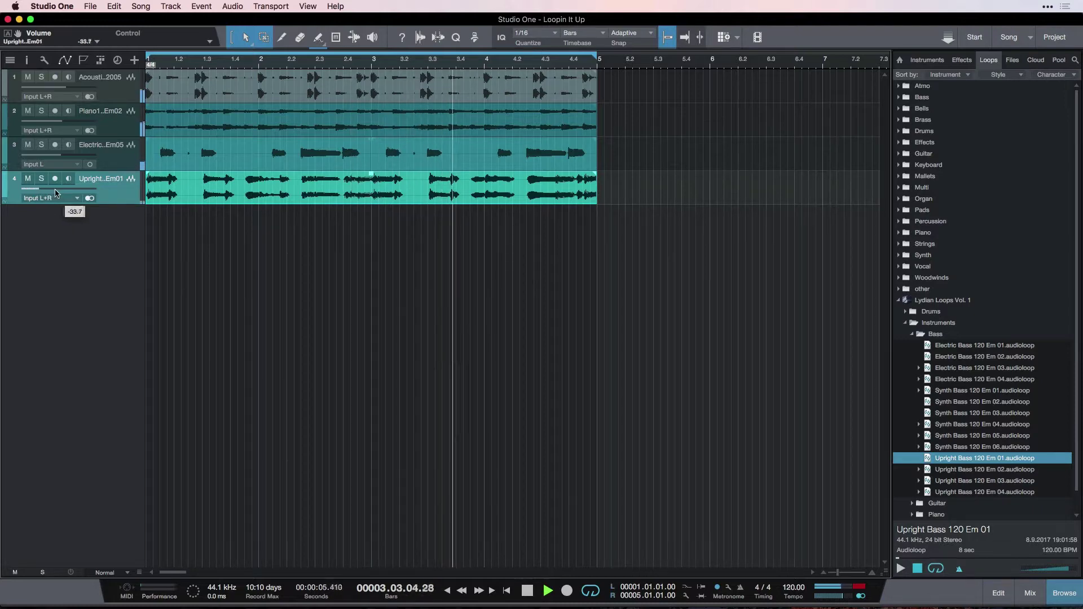
pyautogui.moveTo(39, 190); pyautogui.dragTo(79, 192)
pyautogui.press('space')
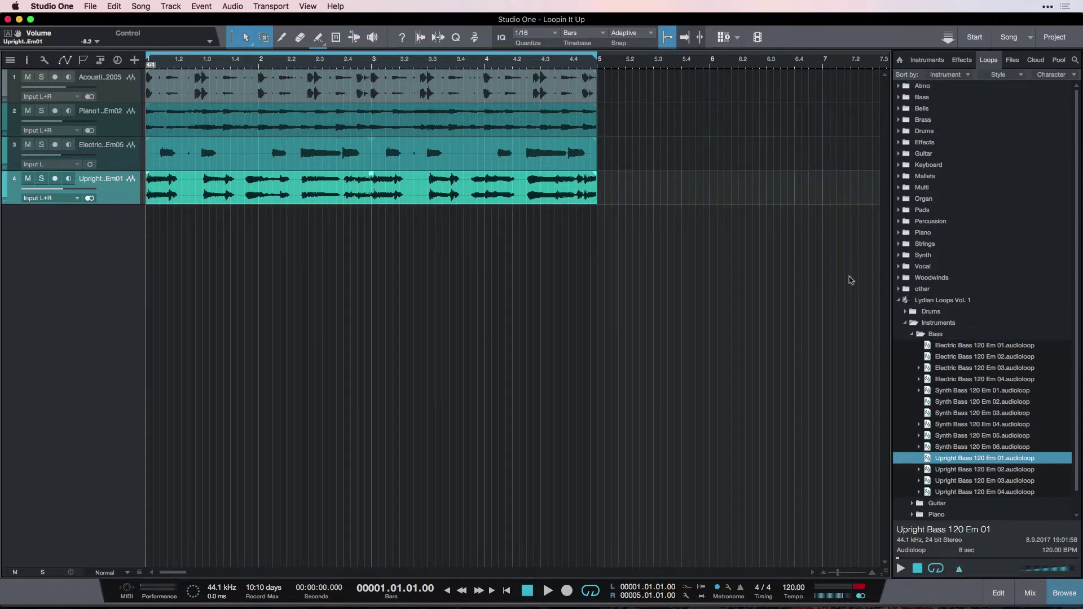
# Collapse the Lydian Loops pack and audition the MVP HCP 02 076 Emin bells R1 and R2 loops from the HipHop Bells folder
pyautogui.click(913, 334)
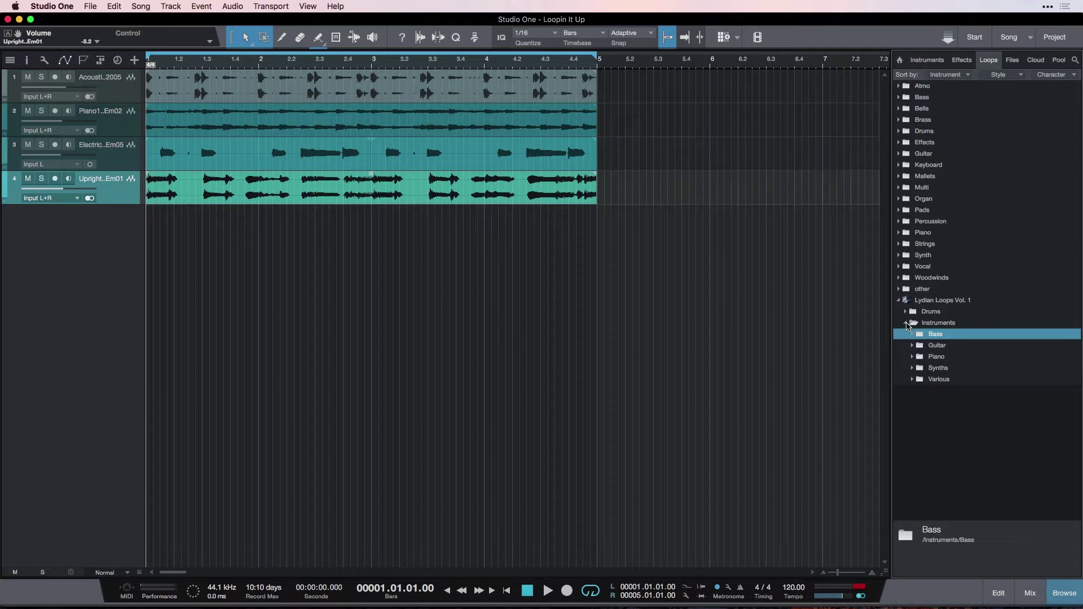
pyautogui.click(905, 323)
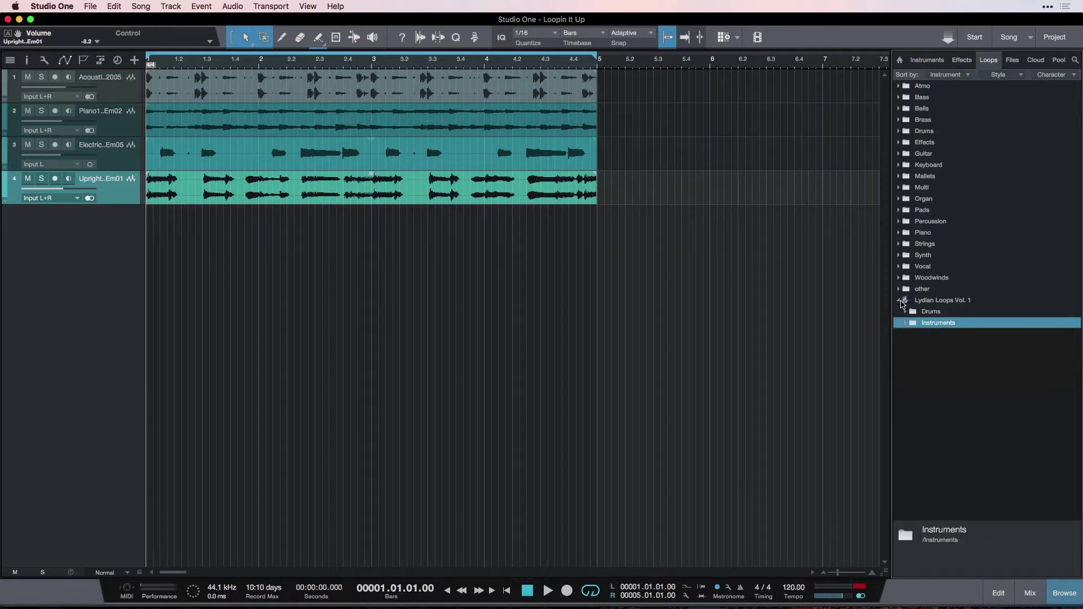
pyautogui.click(901, 301)
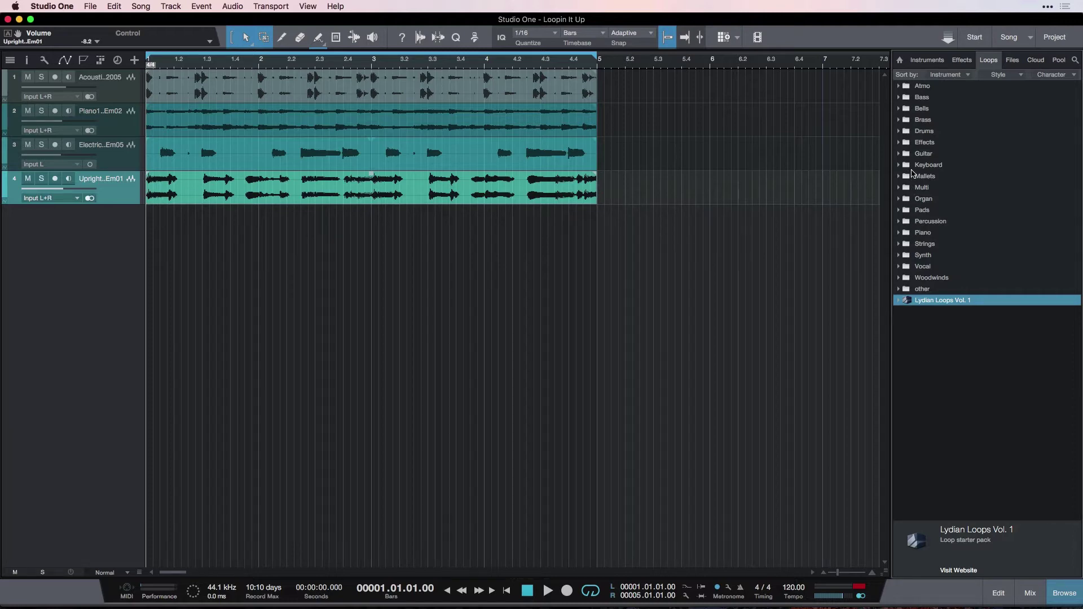
pyautogui.click(899, 109)
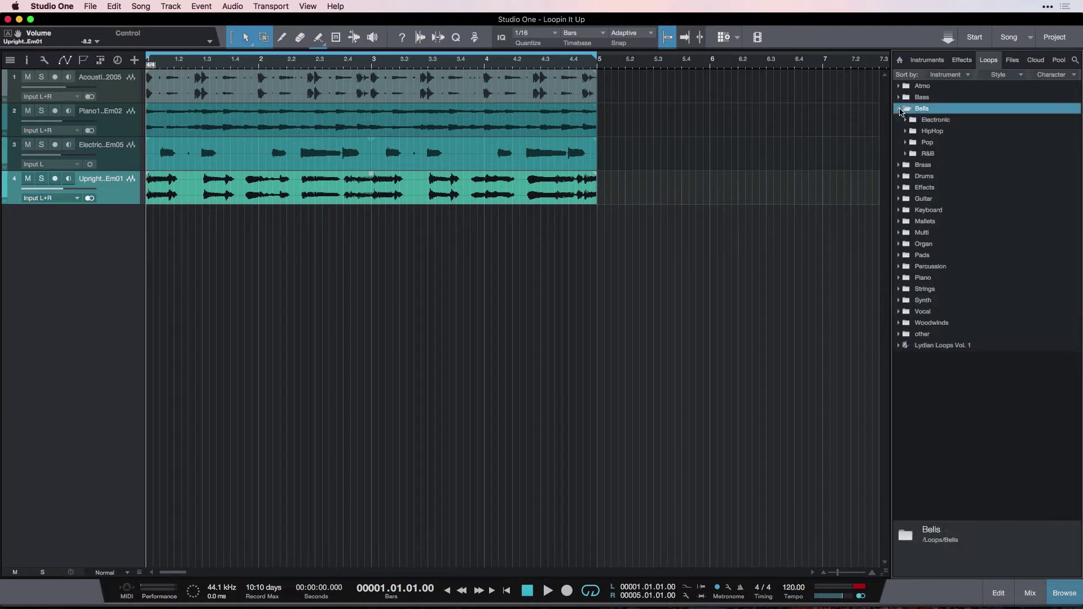
pyautogui.click(906, 131)
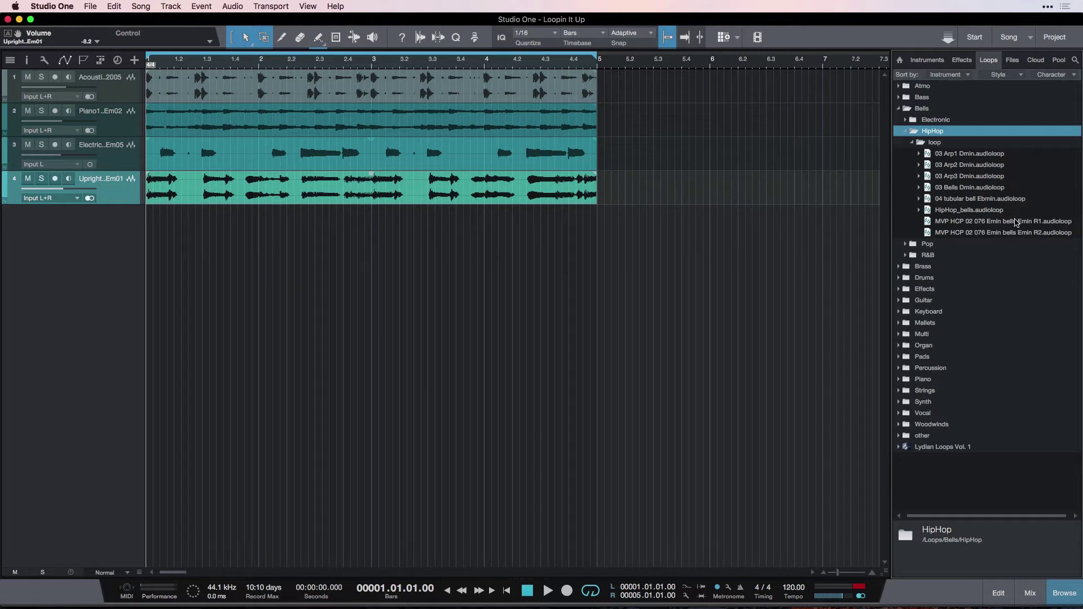
pyautogui.click(991, 223)
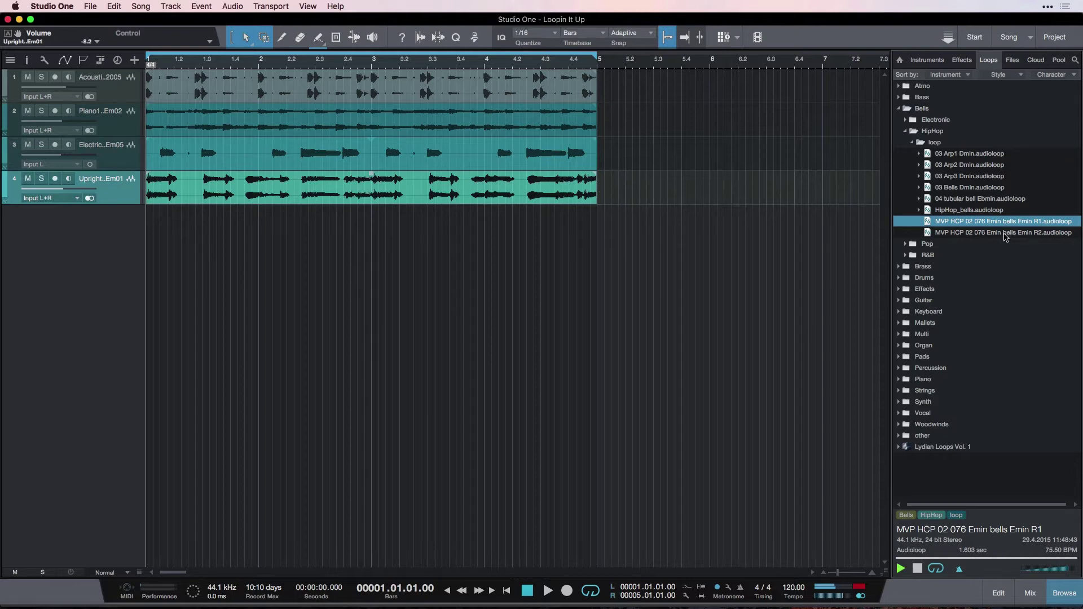
pyautogui.click(1006, 233)
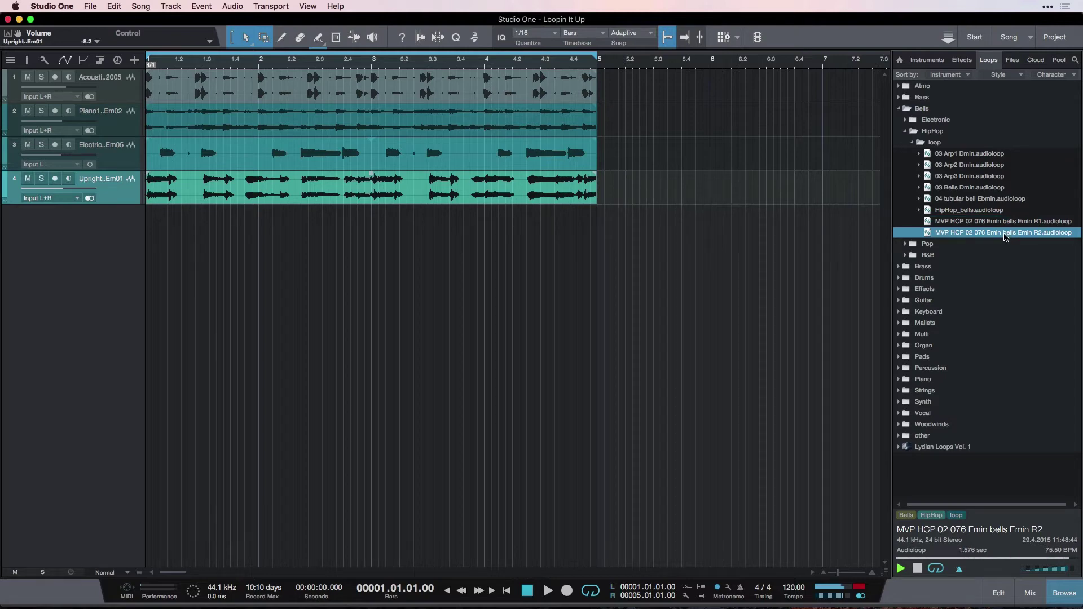
# Place the MVP HCP Emin bells R2 loop at bars 1 and 3 on a new track and lower its volume to about -10.9 dB
pyautogui.moveTo(1008, 236); pyautogui.dragTo(403, 230)
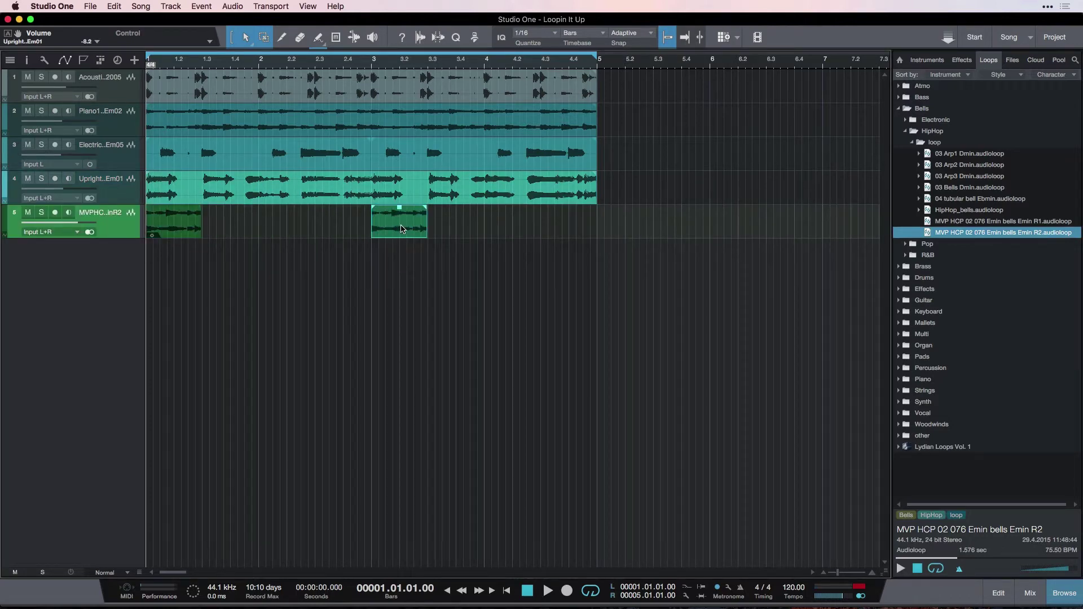
pyautogui.press('space')
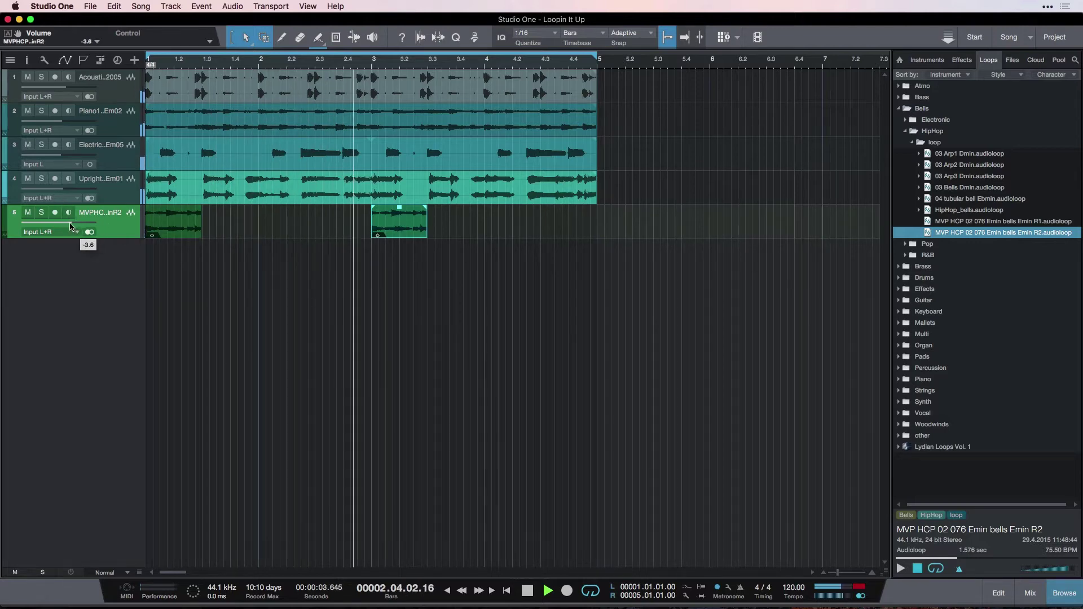
pyautogui.moveTo(71, 226); pyautogui.dragTo(63, 227)
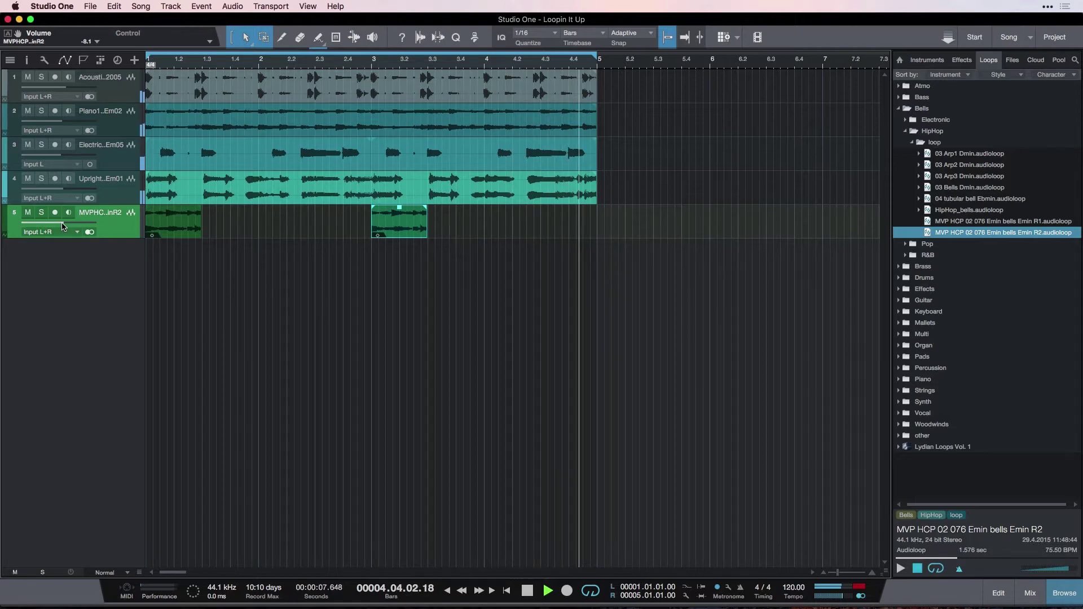
pyautogui.moveTo(63, 227); pyautogui.dragTo(56, 227)
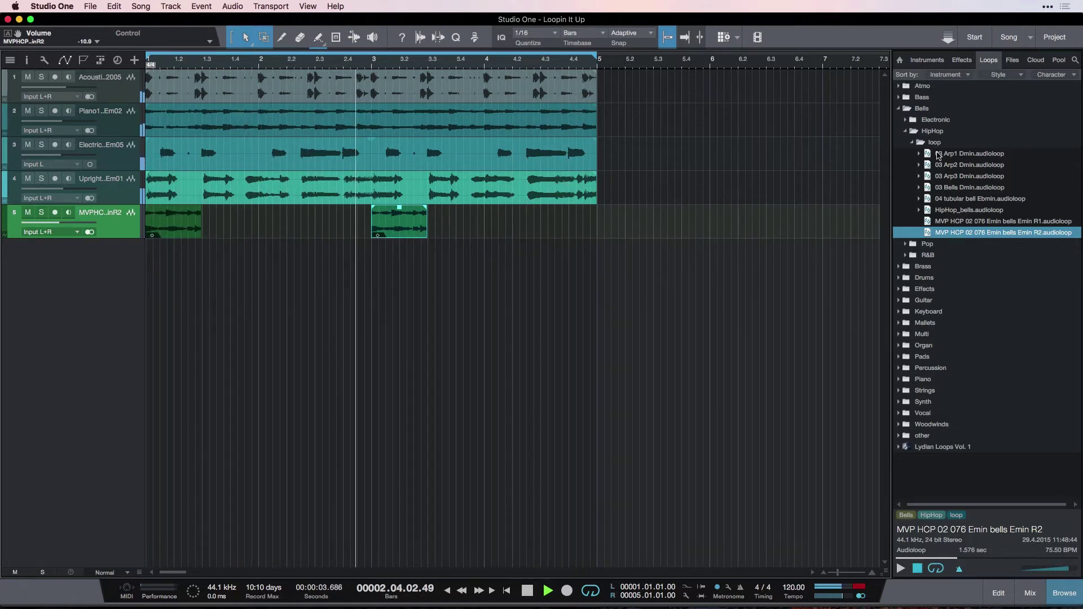
pyautogui.press('space')
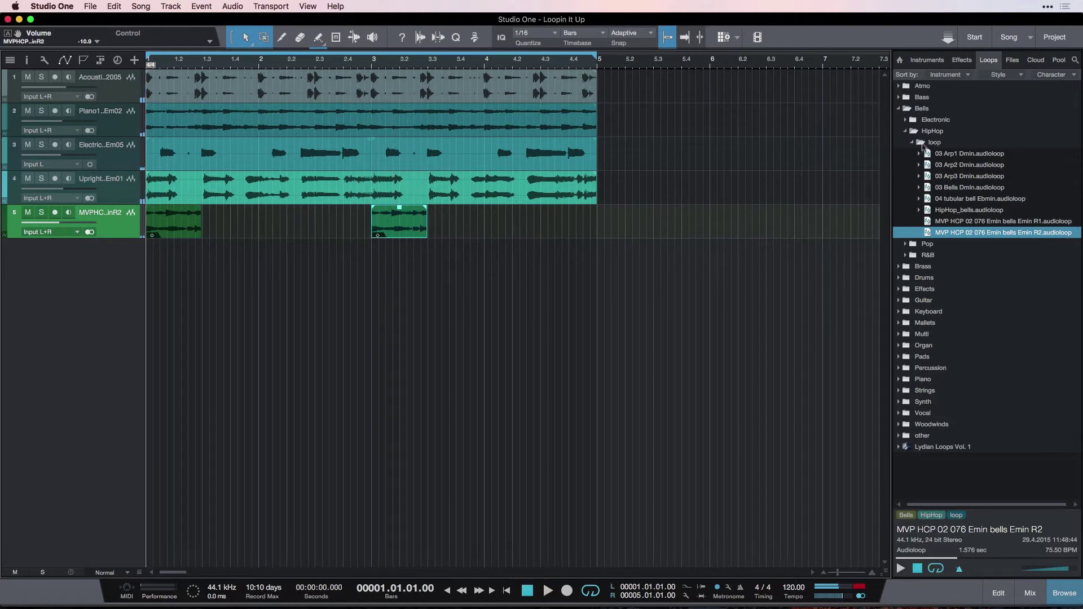
# Reopen the Lydian Loops Vol. 1 pack in place of Bells and move the playback loop range to bars 6 through 10
pyautogui.click(903, 110)
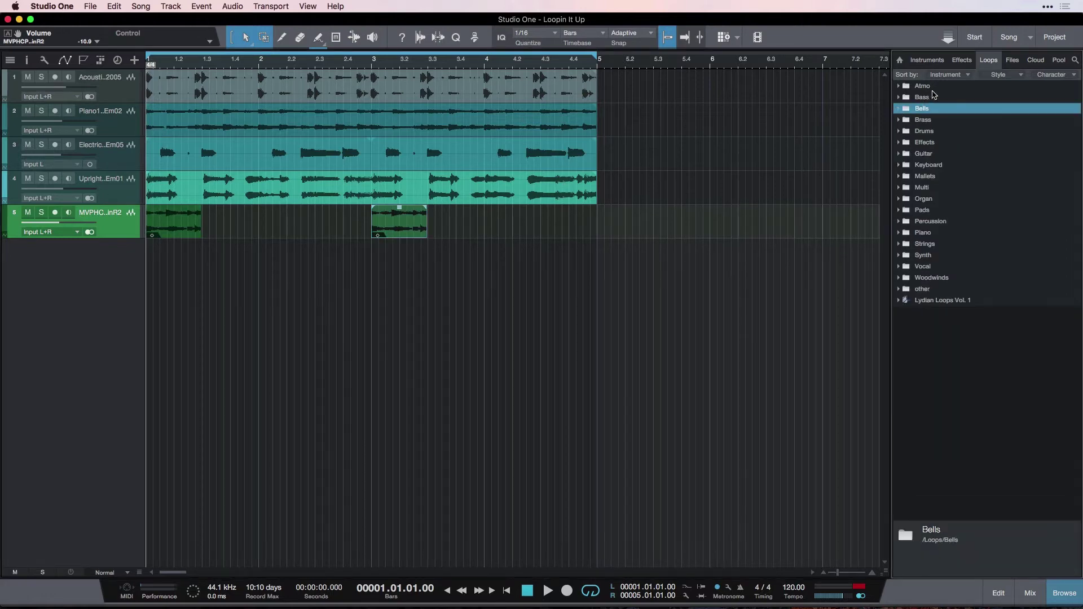
pyautogui.doubleClick(945, 301)
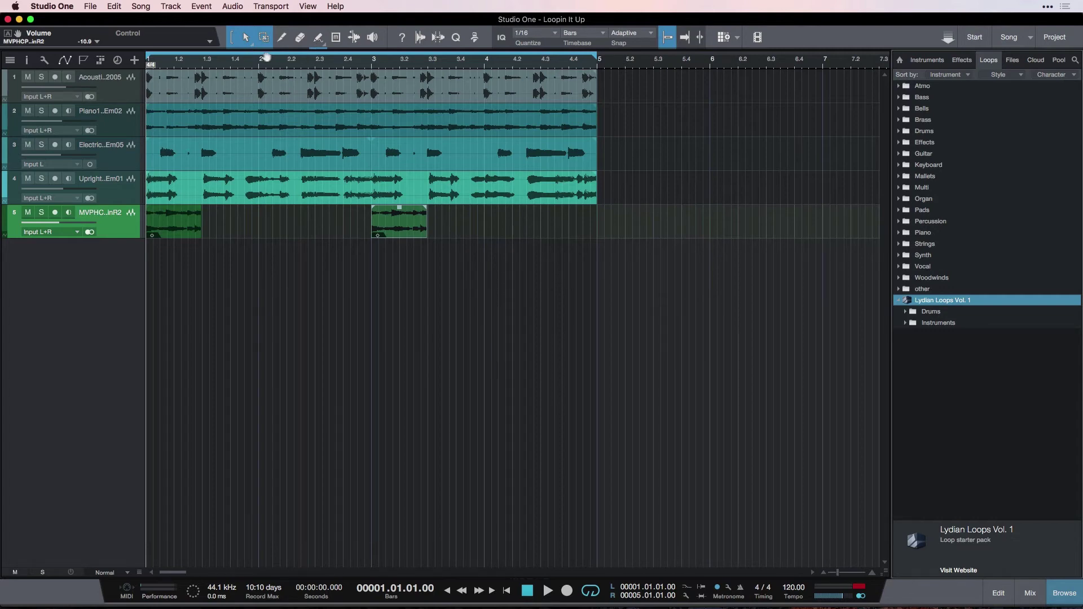
pyautogui.moveTo(254, 59); pyautogui.dragTo(817, 74)
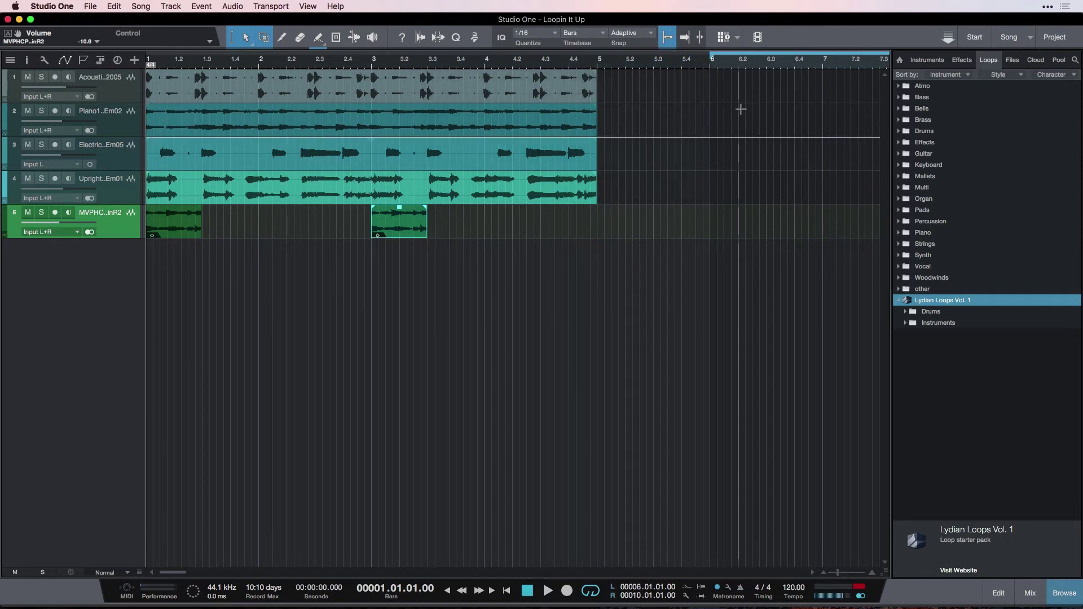
# Set the playback position to the start of bar 6, where the loop range begins
pyautogui.hscroll(5, 737, 108)
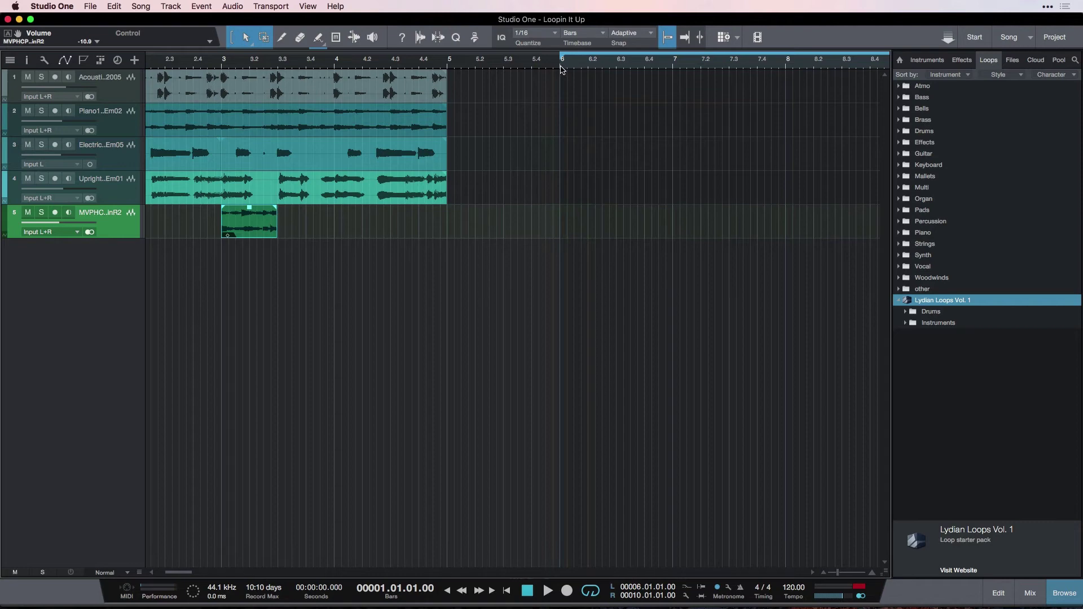
pyautogui.click(562, 69)
pyautogui.hscroll(10, 609, 103)
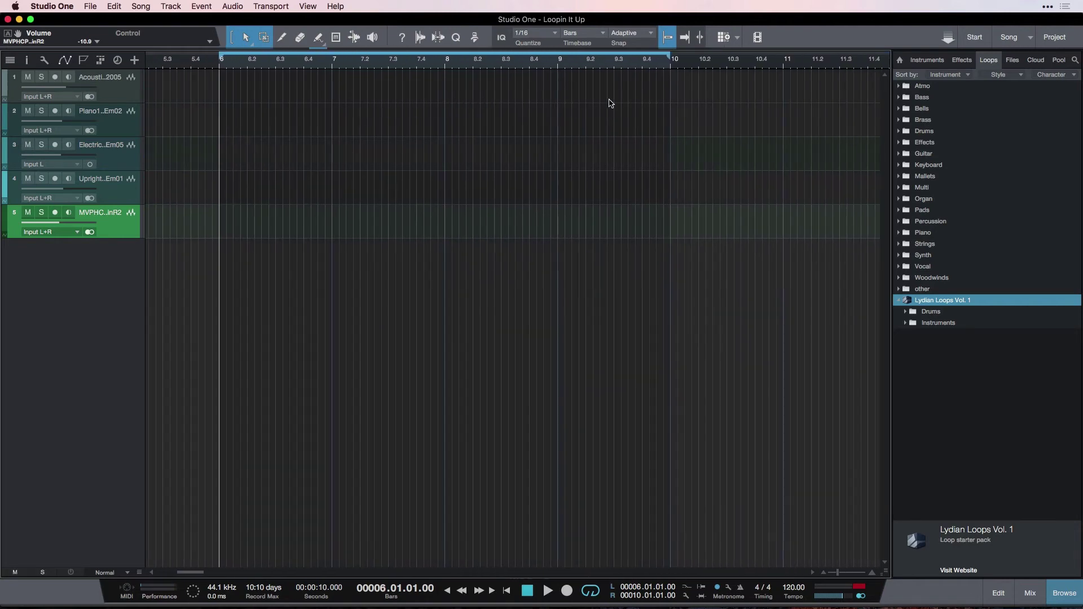
# Audition Electronic Drums 120 04 from the Lydian Loops Electronic drums folder and place it at bar 6 on a new track
pyautogui.click(905, 312)
pyautogui.click(912, 334)
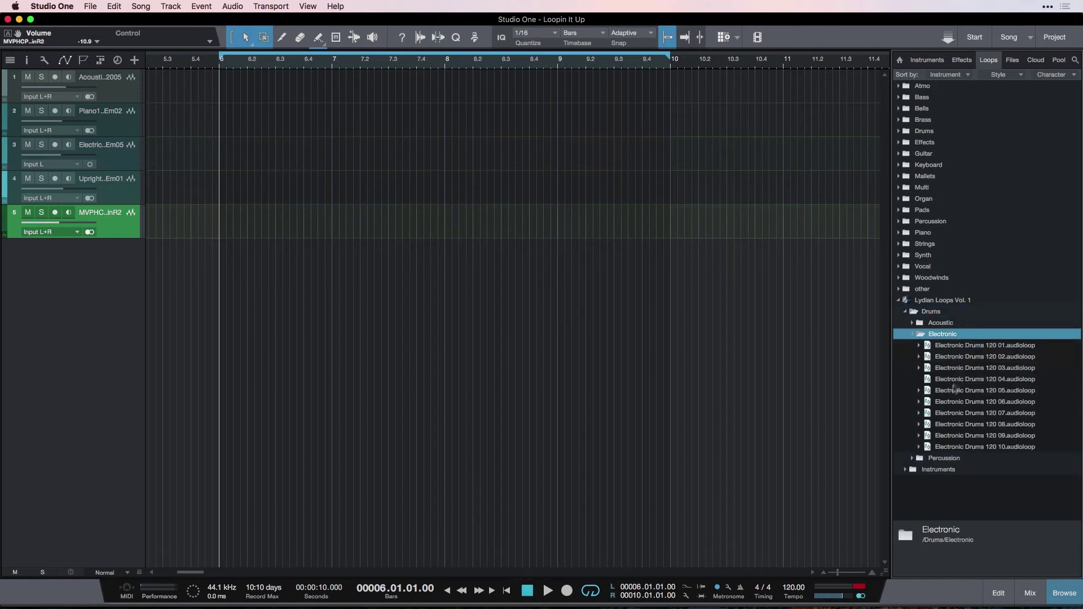
pyautogui.click(961, 379)
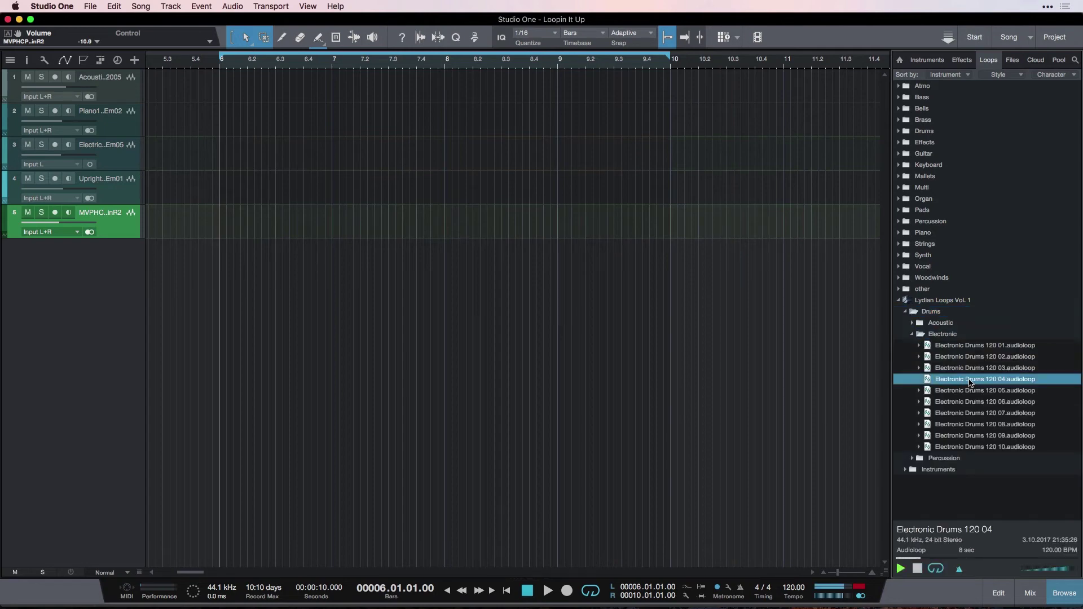
pyautogui.press('space')
pyautogui.moveTo(970, 382); pyautogui.dragTo(246, 286)
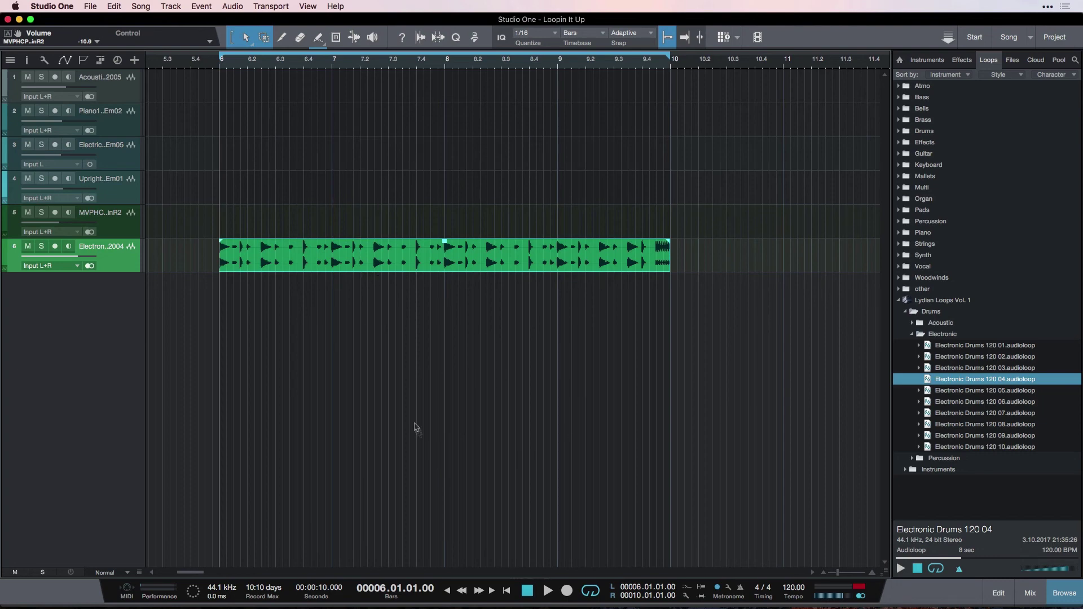
pyautogui.hscroll(3, 767, 169)
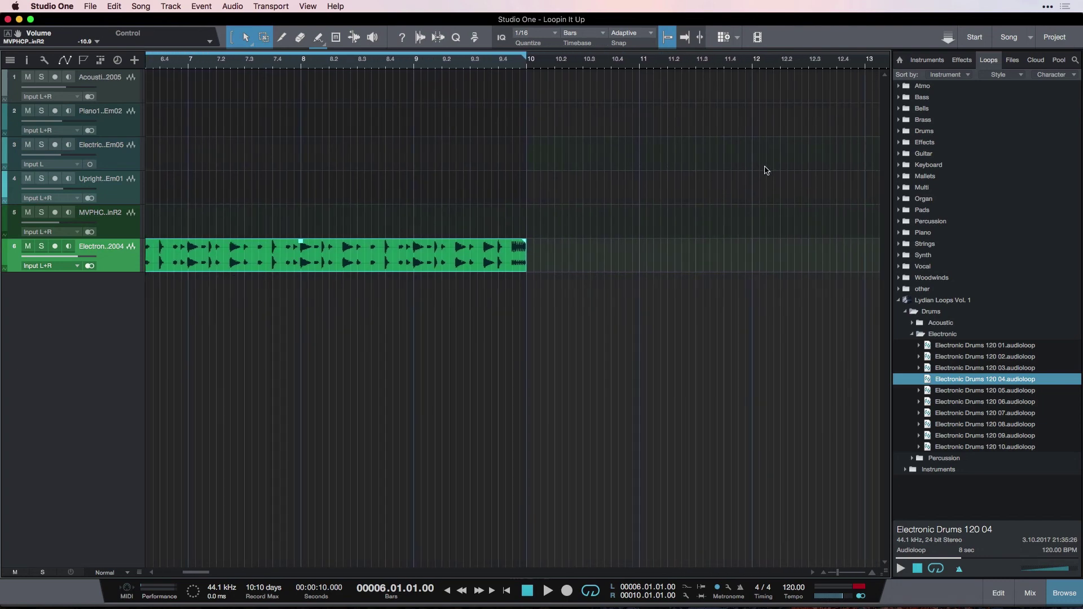
pyautogui.hscroll(-5, 766, 169)
pyautogui.hscroll(1, 762, 169)
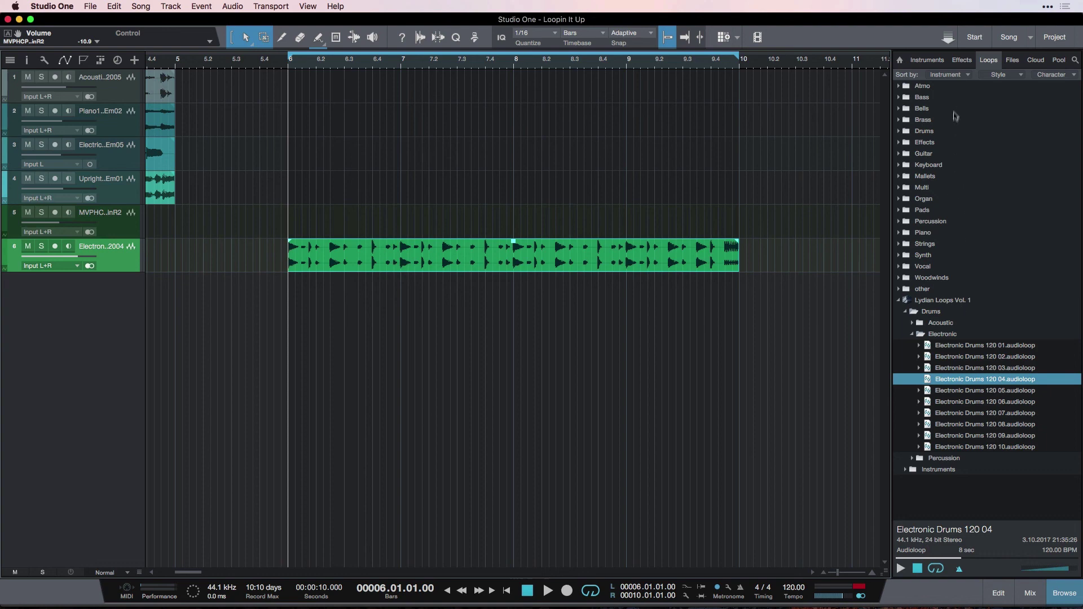
pyautogui.hscroll(5, 672, 244)
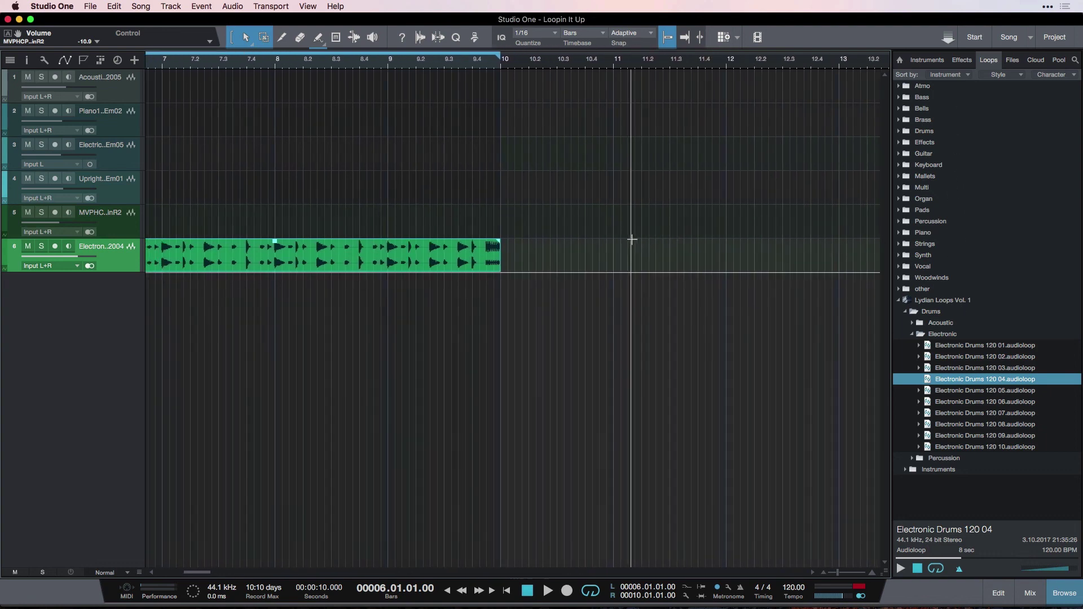